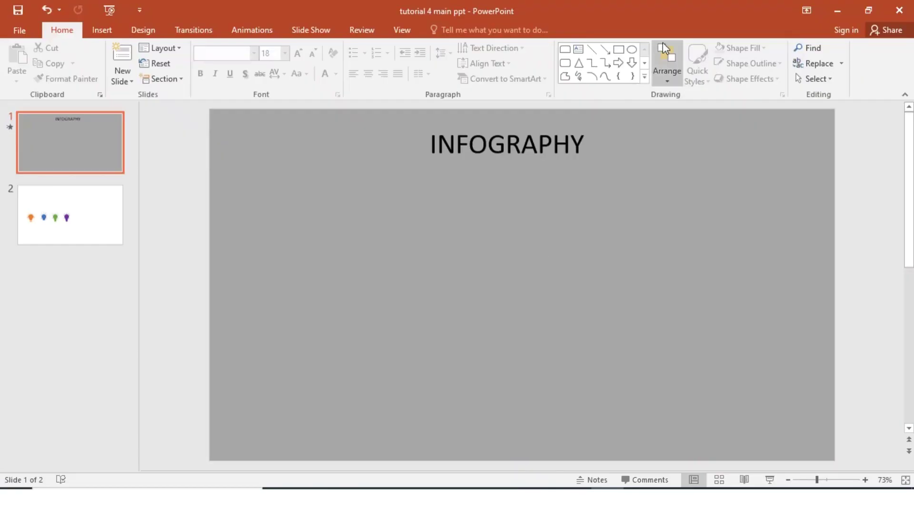
Draw a Round Top rectangle, flip it 180° so the rounded corners face down, and position it
click(645, 77)
click(656, 134)
mouse_move(281, 247)
mouse_down()
mouse_move(373, 415)
mouse_move(398, 415)
mouse_up()
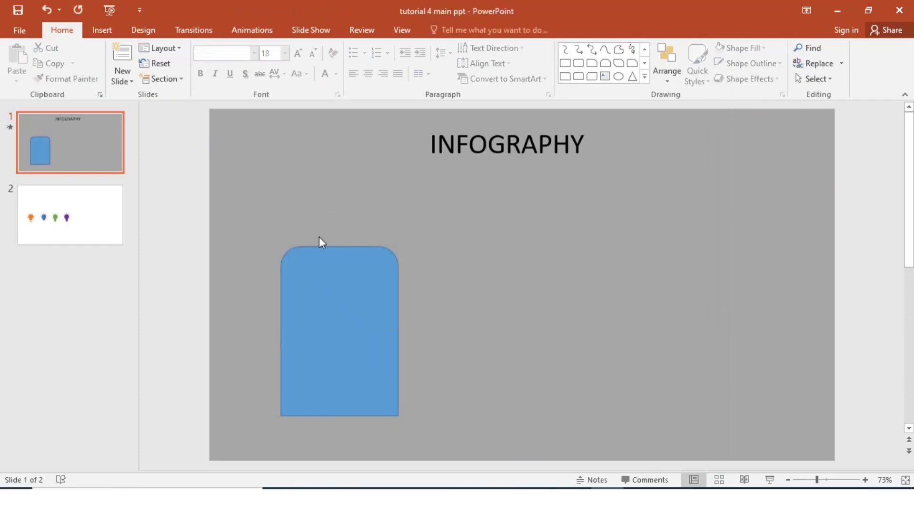
drag(339, 220, 339, 437)
drag(340, 354, 296, 381)
Give the card No Outline and a white fill
click(450, 29)
click(341, 63)
click(346, 208)
click(332, 47)
click(311, 93)
Cut a circular notch into the card's top edge with Merge Shapes > Subtract
click(77, 49)
mouse_move(265, 248)
mouse_down()
mouse_move(317, 298)
mouse_move(305, 285)
mouse_up()
click(314, 355)
shift+click(305, 260)
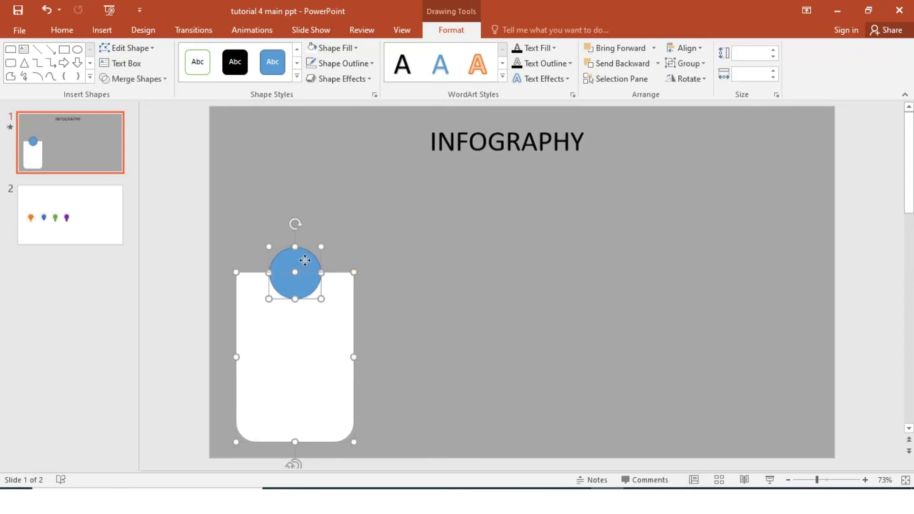
click(135, 78)
click(142, 160)
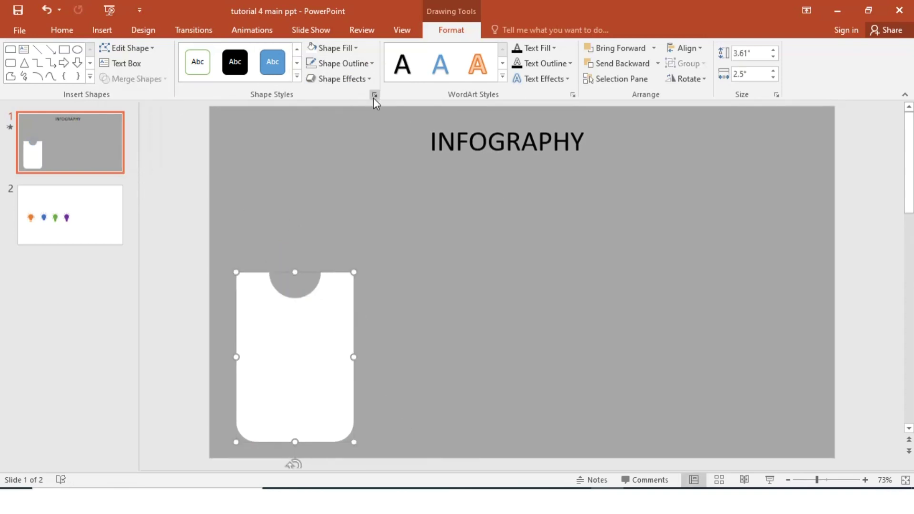
Add a card shadow with 67% transparency, 104% size, 19 pt blur, 270° angle, 6 pt distance
click(374, 95)
click(771, 158)
click(885, 245)
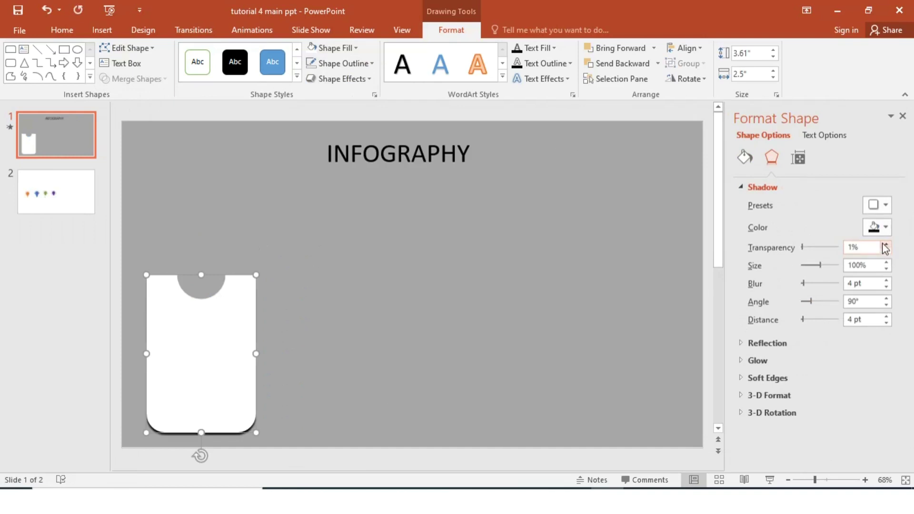
drag(812, 304, 829, 307)
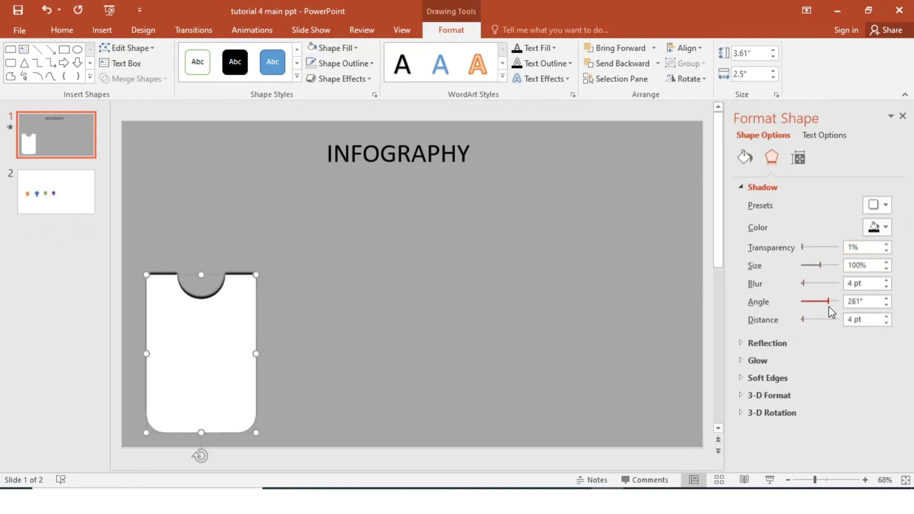
click(887, 263)
click(887, 263)
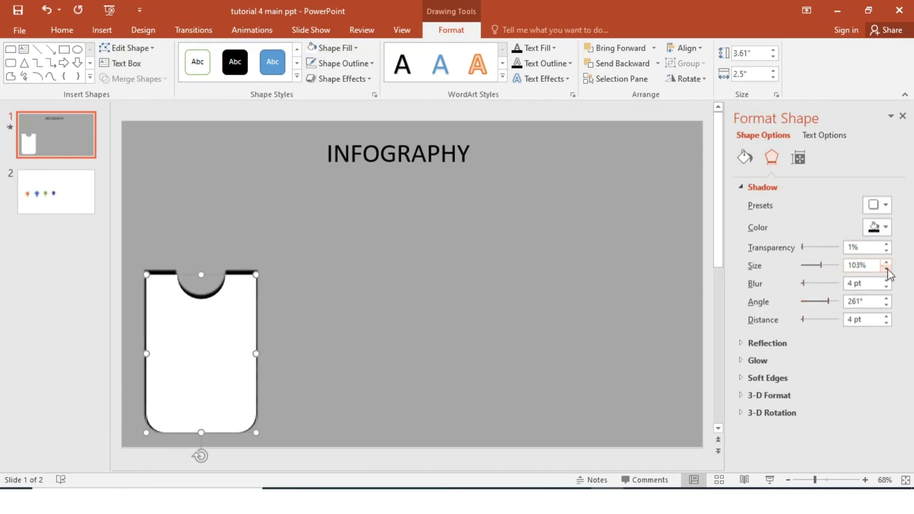
drag(811, 253, 830, 255)
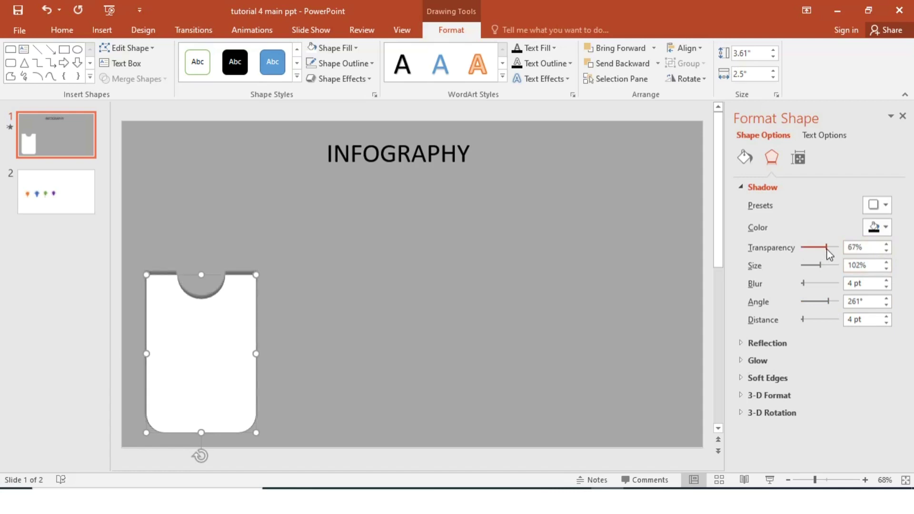
click(887, 298)
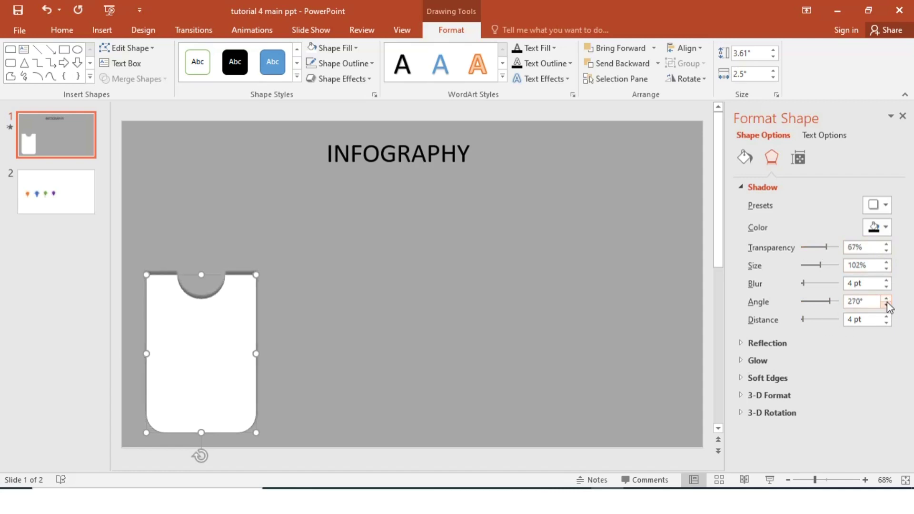
click(887, 316)
click(886, 316)
click(887, 317)
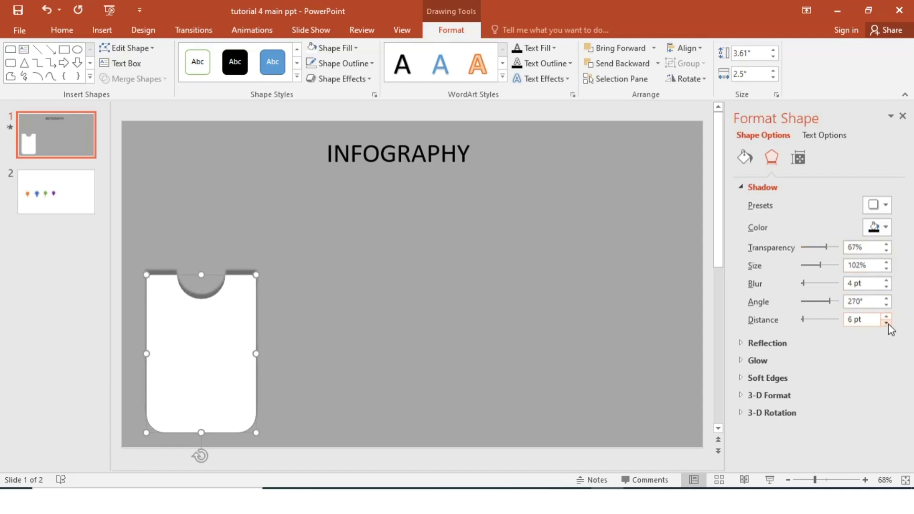
click(887, 262)
click(886, 263)
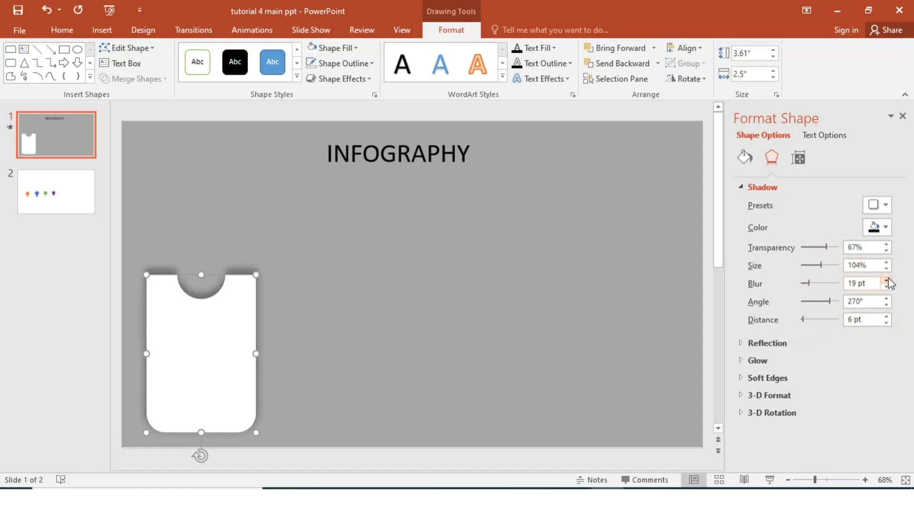
click(469, 338)
click(902, 115)
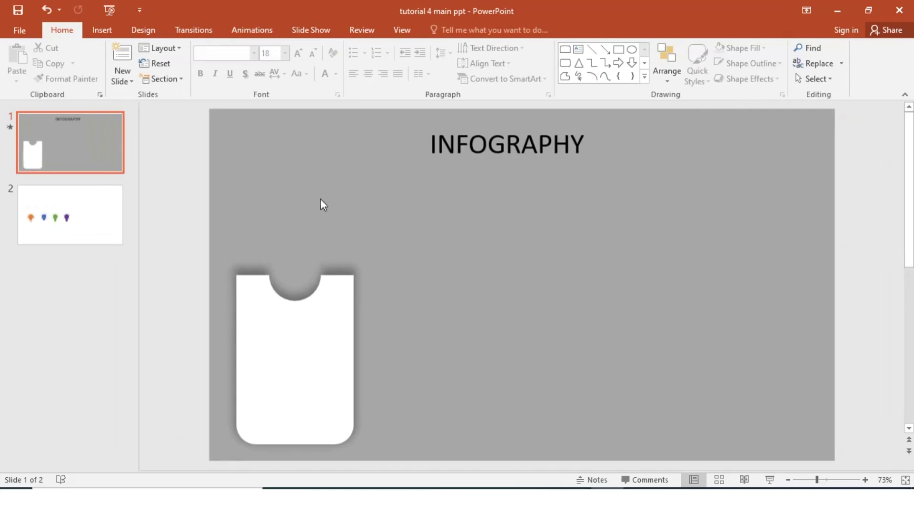
Draw a Round Top rectangle over the card's top and send it to back
click(565, 49)
drag(446, 208, 555, 332)
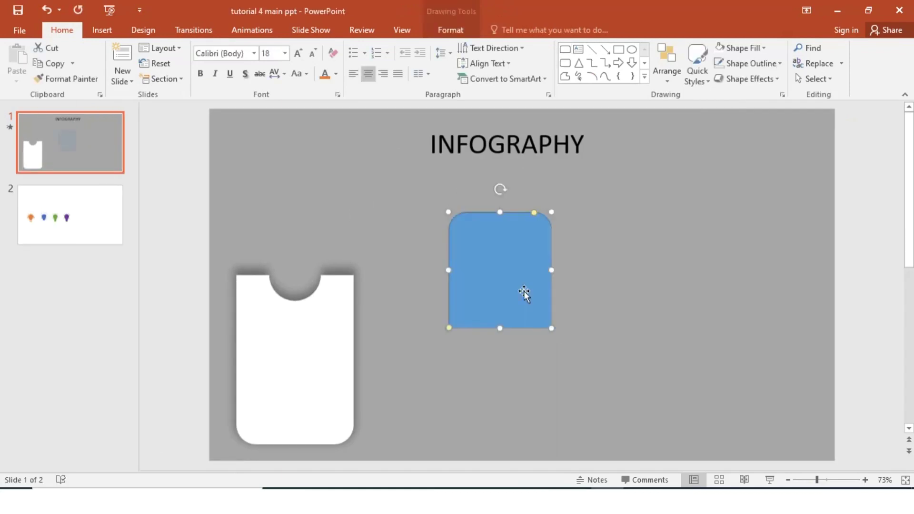
mouse_move(524, 290)
mouse_down()
mouse_move(311, 291)
mouse_move(354, 274)
mouse_up()
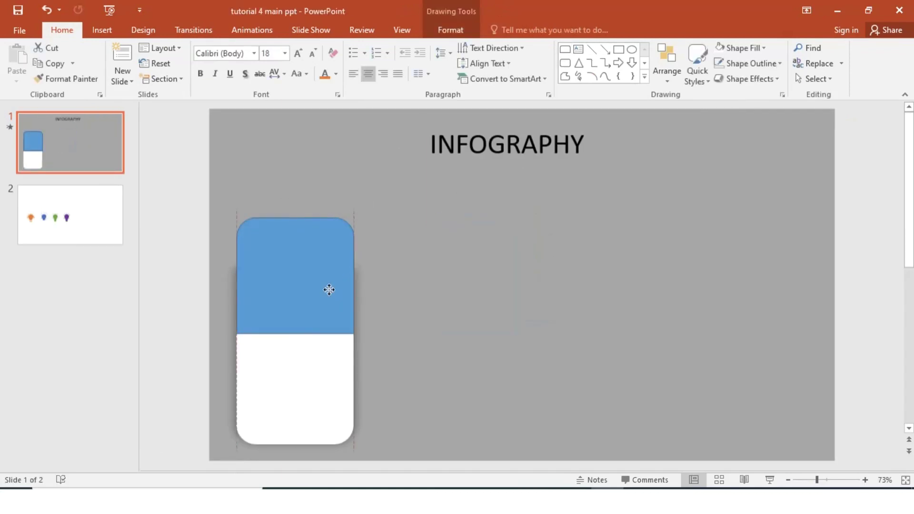
right_click(329, 289)
click(376, 182)
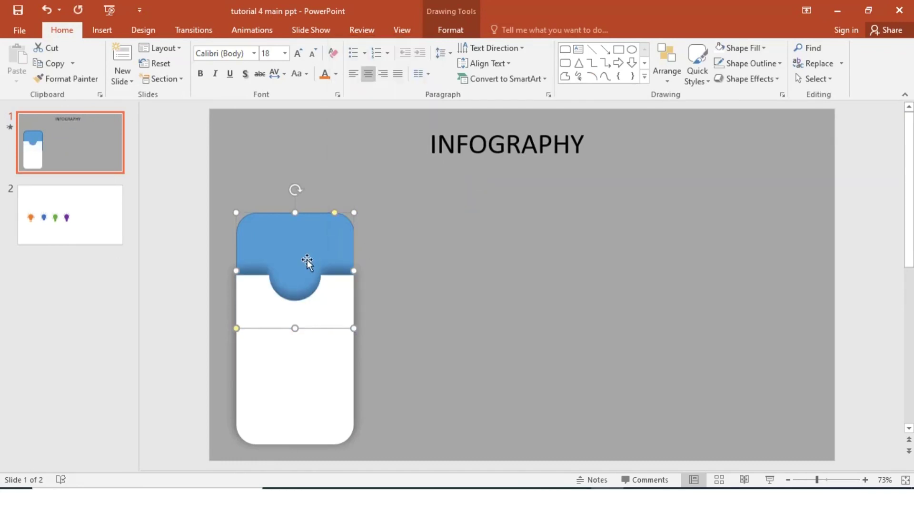
Fill the header shape orange with no outline
click(450, 29)
click(333, 48)
click(368, 79)
click(343, 64)
click(334, 207)
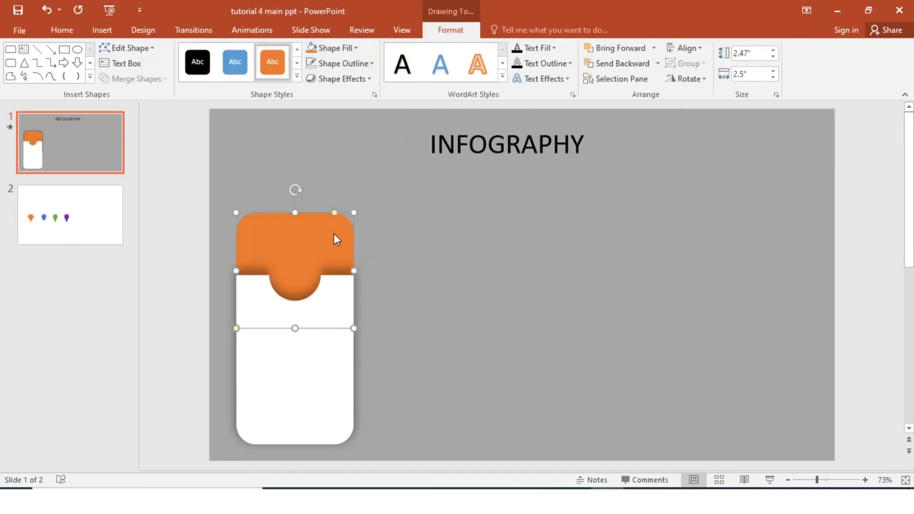
click(425, 280)
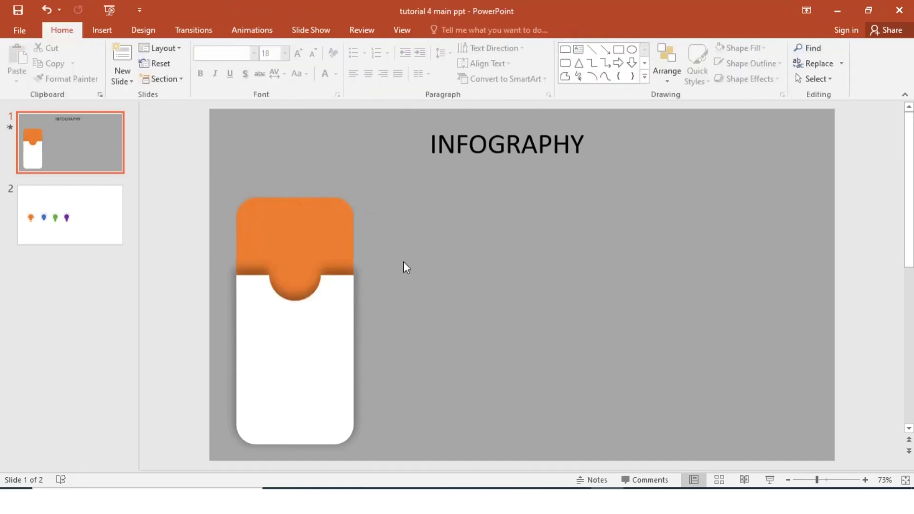
click(579, 50)
Add a 48 pt 'PLAN' text box at the top of the orange header
drag(242, 206, 346, 235)
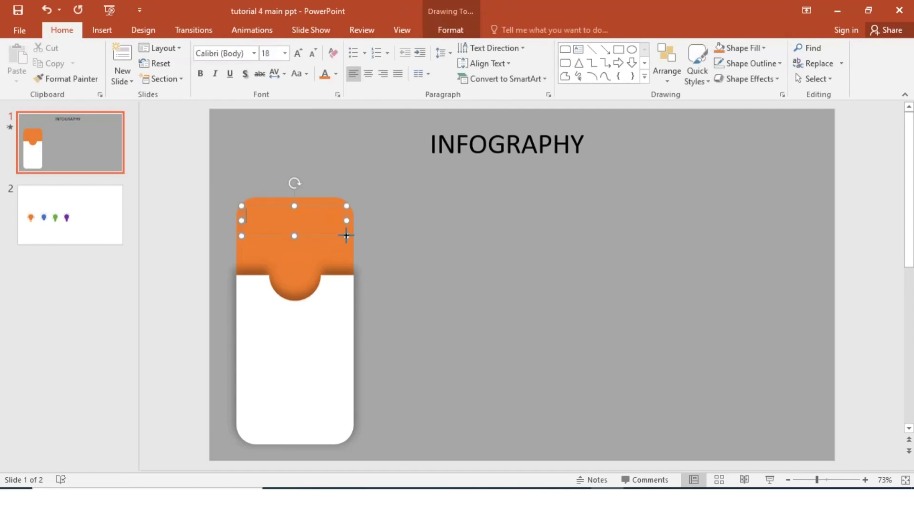
text(PLAN)
double_click(241, 208)
click(310, 171)
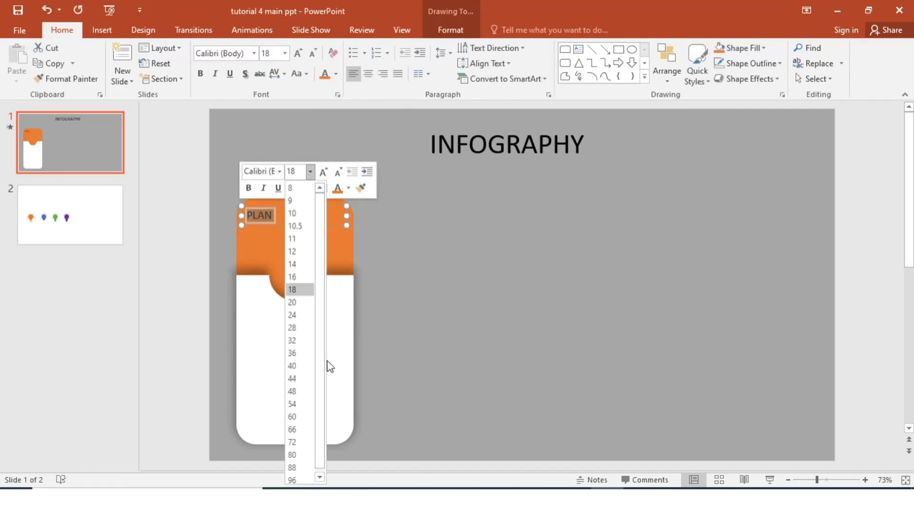
click(292, 390)
mouse_move(341, 237)
mouse_down()
mouse_move(353, 228)
mouse_move(336, 218)
mouse_up()
Add a '1' text box over the orange notch
click(579, 52)
drag(272, 248, 315, 288)
text(1)
double_click(285, 265)
click(344, 222)
click(325, 446)
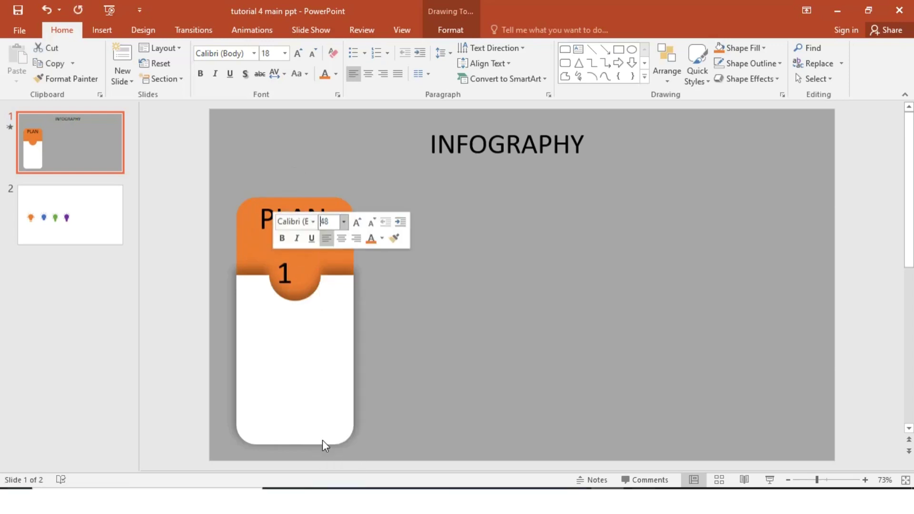
click(315, 277)
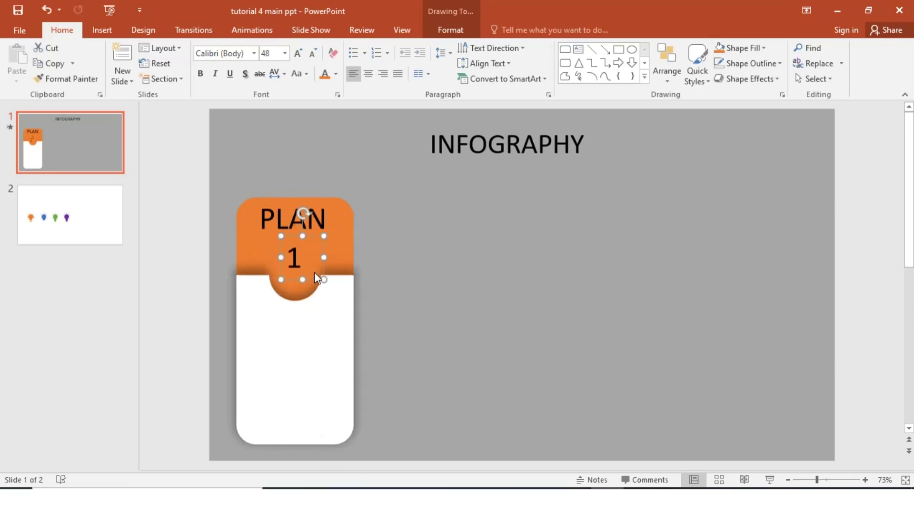
Make the 1 bold, 66 pt and white, centred over the notch
double_click(294, 257)
click(295, 234)
click(357, 218)
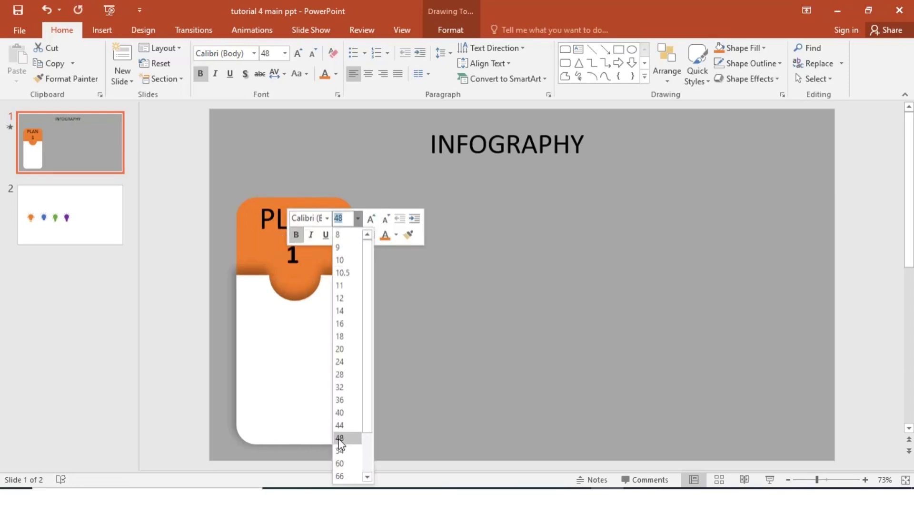
click(339, 476)
click(396, 235)
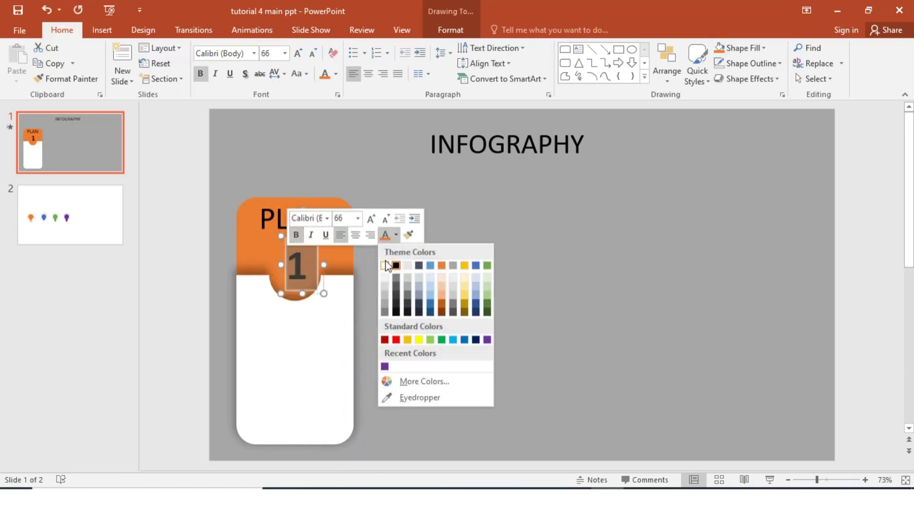
click(385, 265)
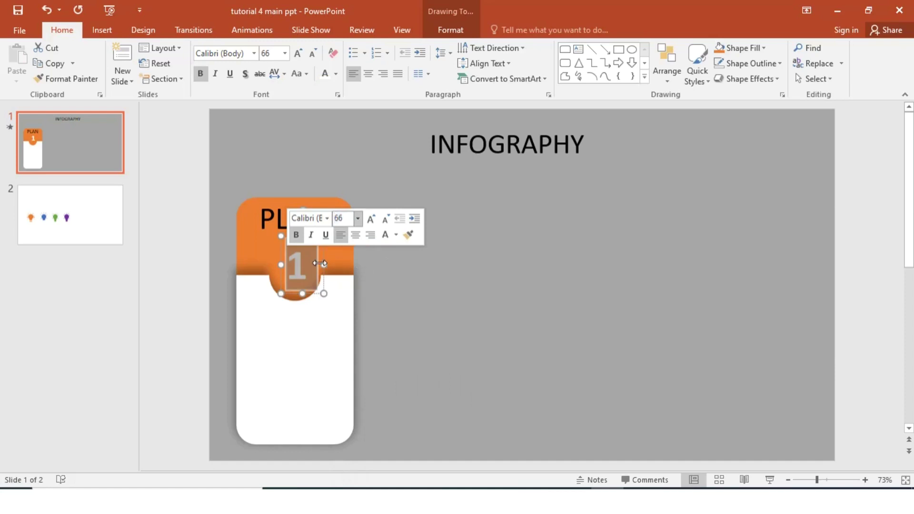
drag(322, 284, 319, 285)
click(338, 227)
Change the PLAN heading's font colour to white
double_click(295, 219)
click(349, 178)
click(349, 181)
click(385, 194)
click(376, 224)
click(394, 263)
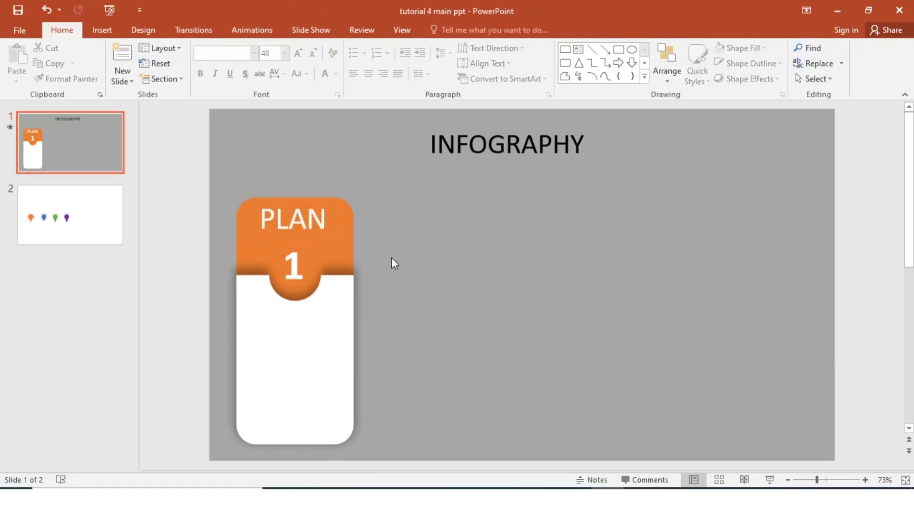
Add a bold 20 pt 'TYPOGRAPHY' heading centred below the 1 badge
click(579, 49)
drag(245, 312, 341, 334)
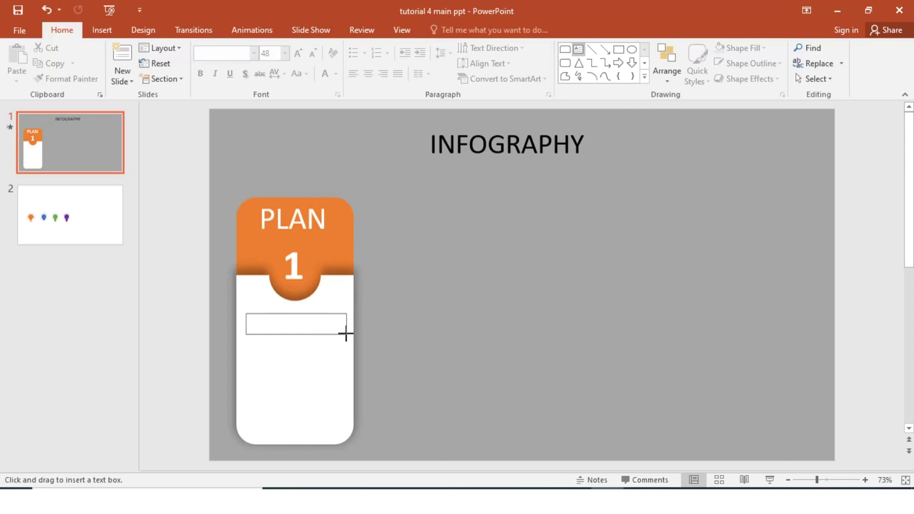
text(TYPOGRAPHY)
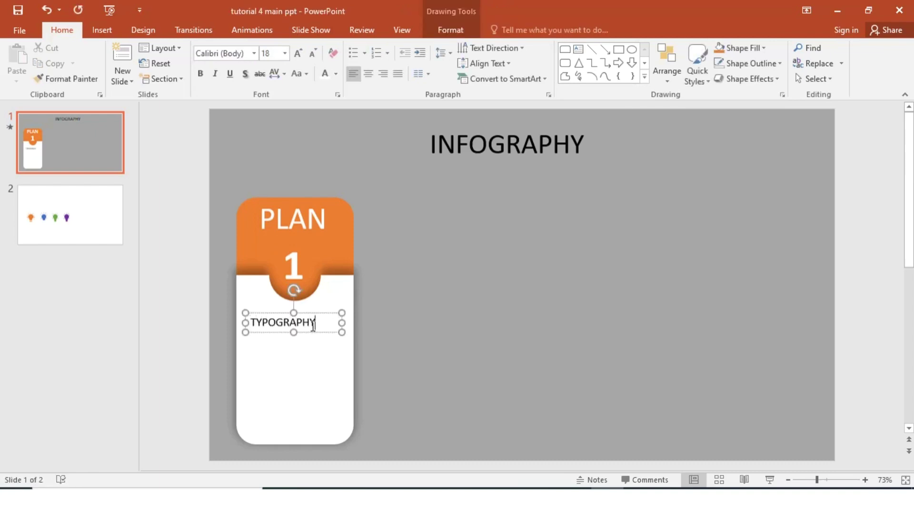
drag(314, 324, 251, 323)
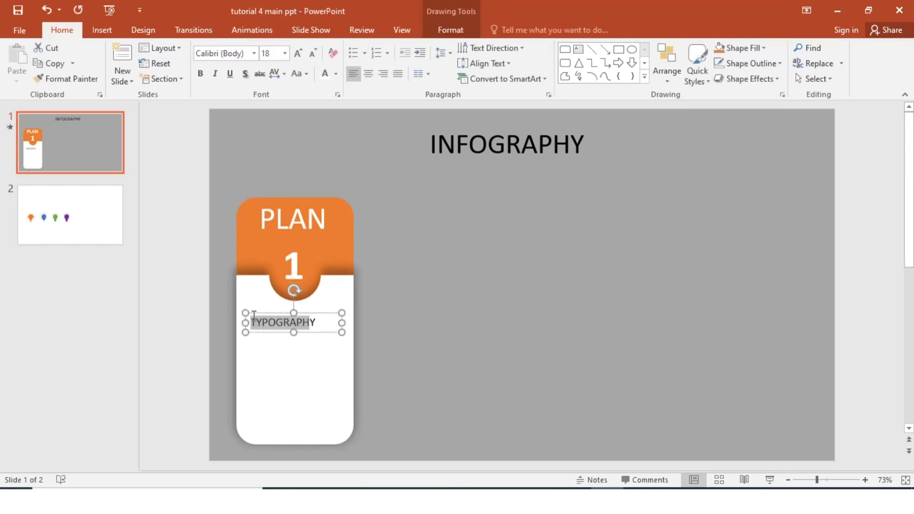
click(265, 300)
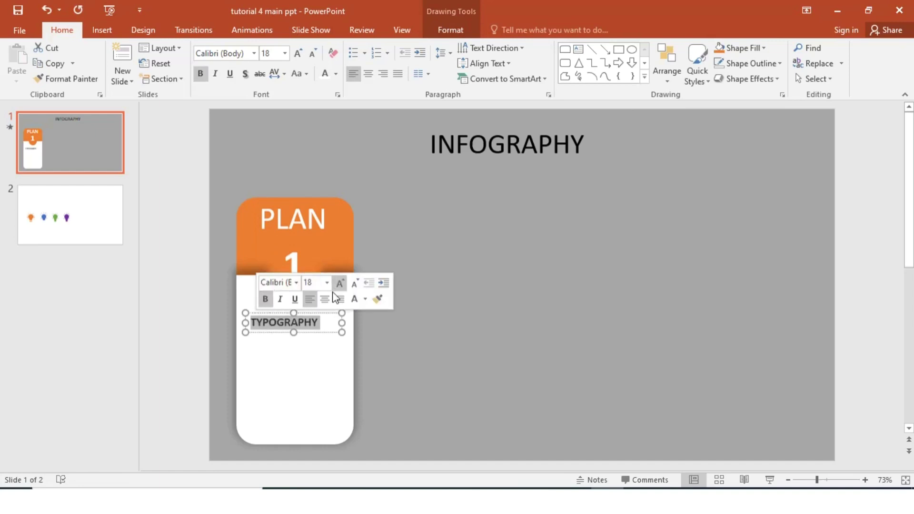
click(327, 282)
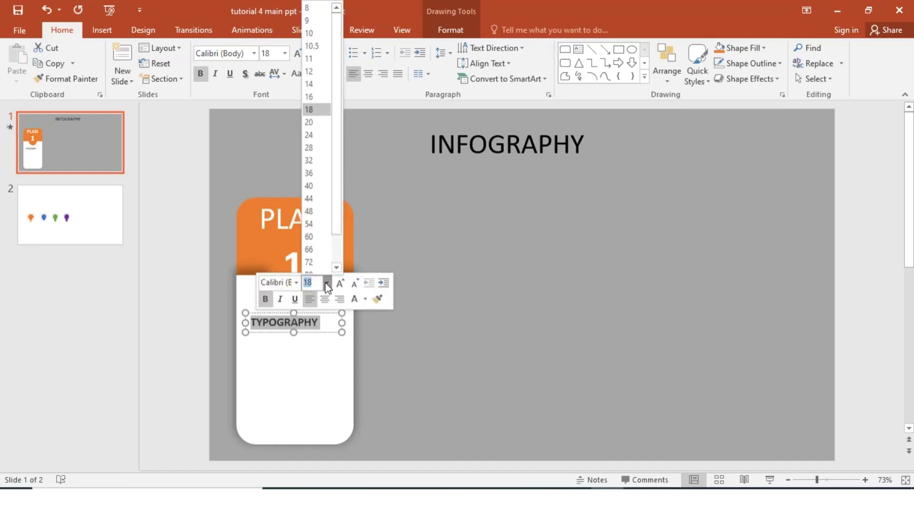
click(309, 122)
click(333, 329)
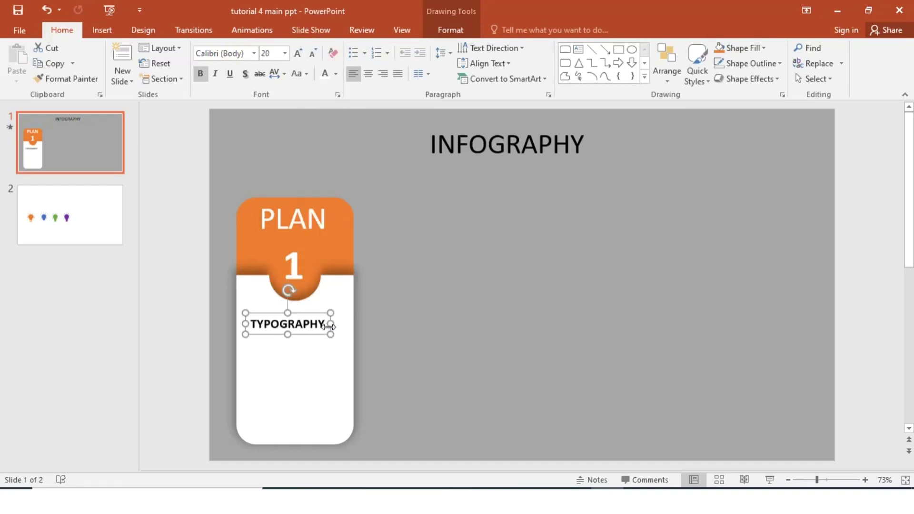
drag(331, 326, 333, 327)
click(412, 345)
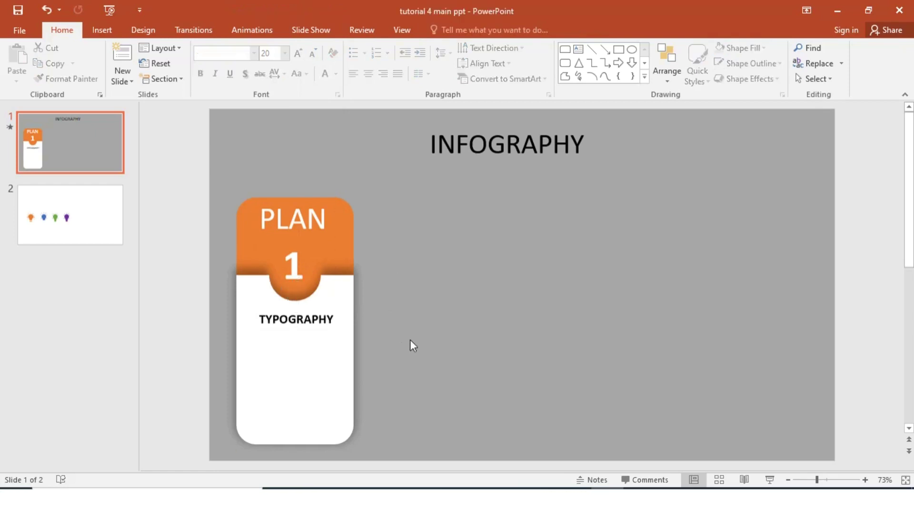
Add a 14 pt 'ITS POWERPOINT TYPOGRAPHY' description below the heading, then go to slide 2
click(579, 49)
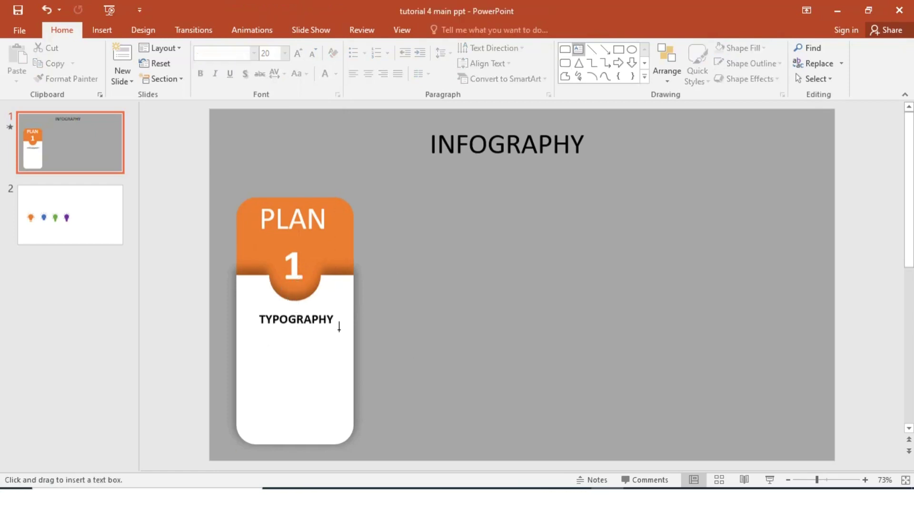
drag(248, 334, 339, 351)
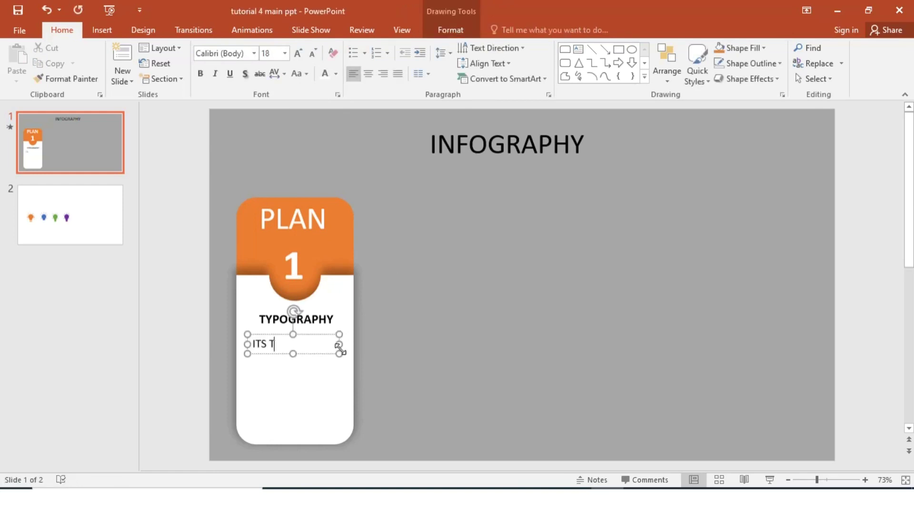
text(POWERPOINT TYPOGRAPHY)
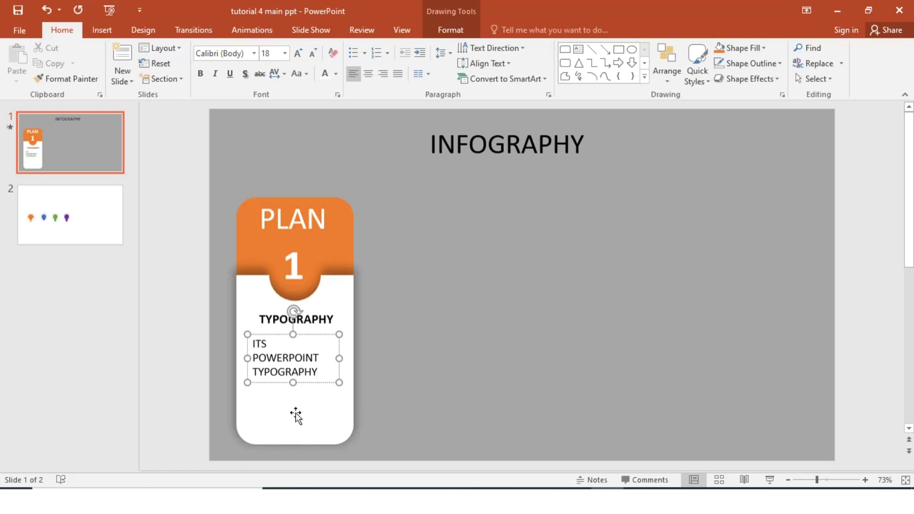
drag(319, 374, 253, 341)
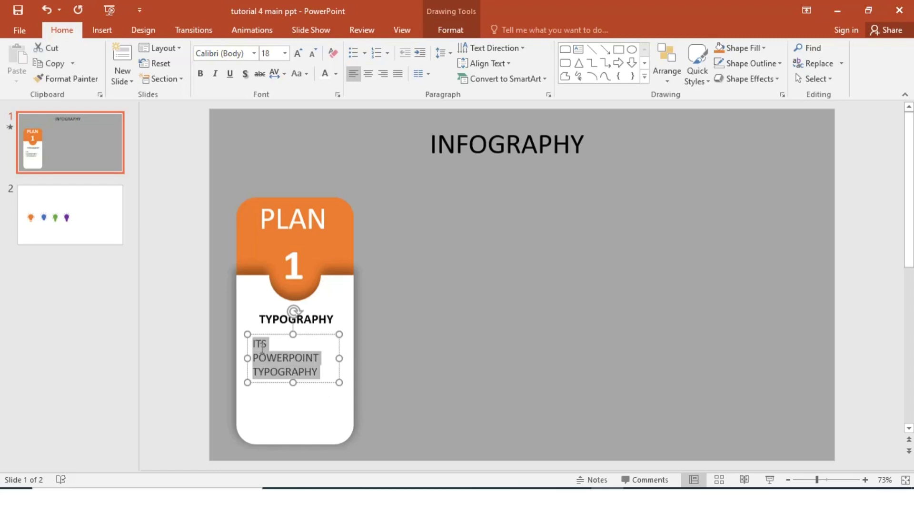
click(331, 310)
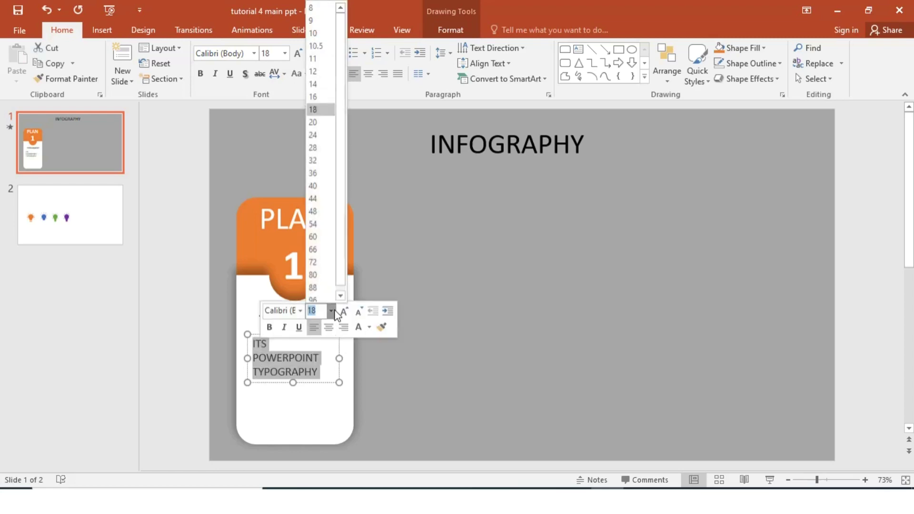
click(313, 84)
drag(327, 355, 336, 349)
click(347, 332)
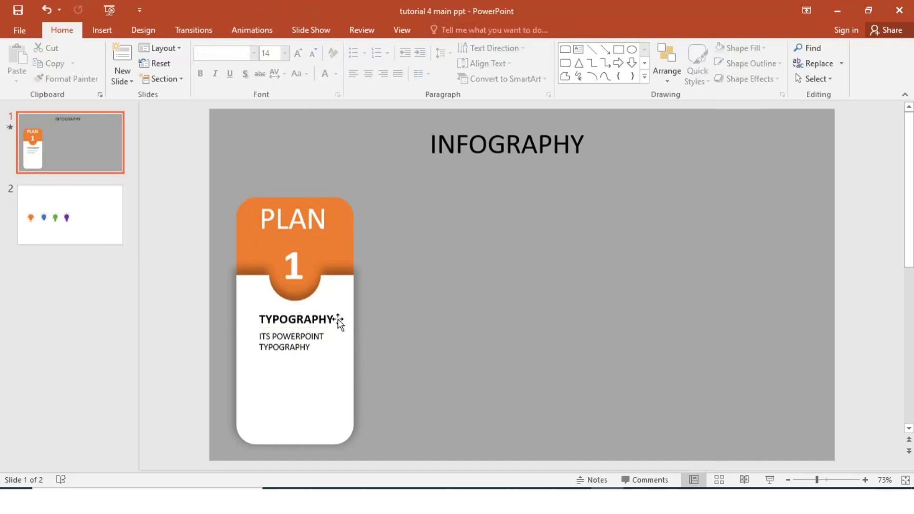
click(78, 215)
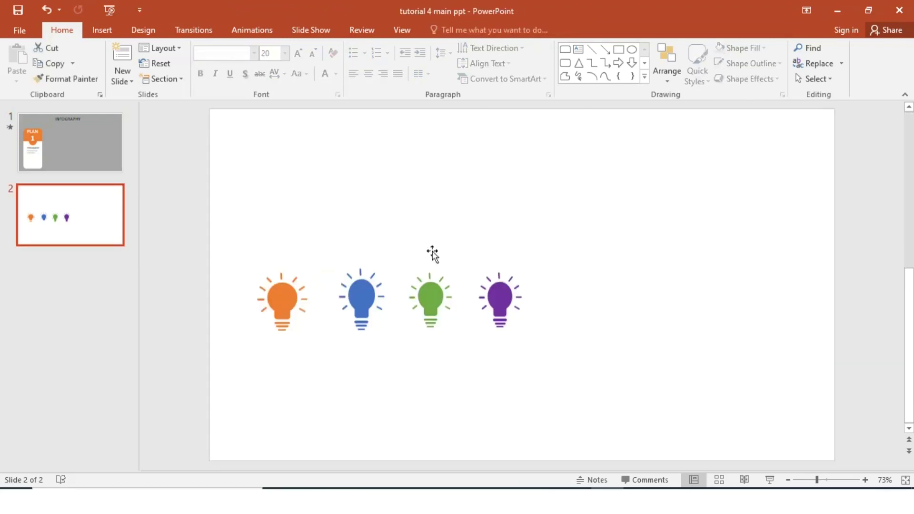
Copy the orange lightbulb from slide 2 and centre it below the description on slide 1
click(285, 295)
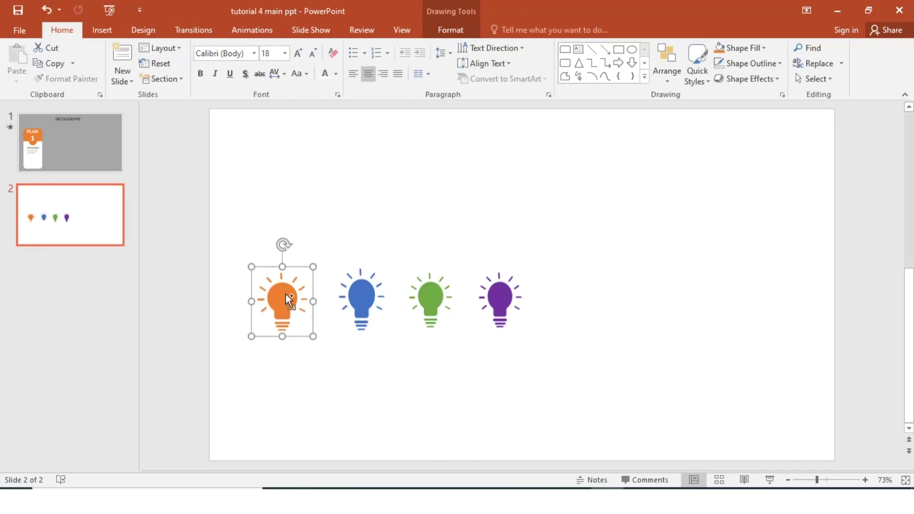
key(ctrl+c)
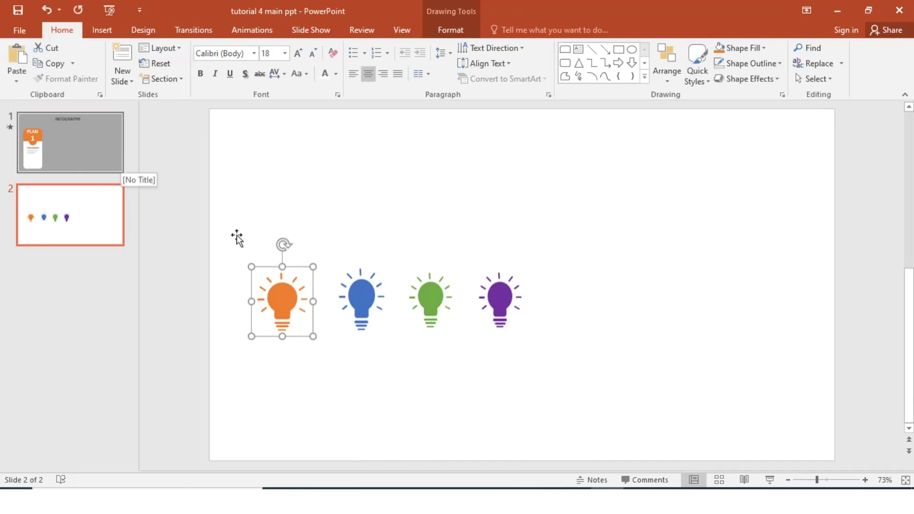
click(93, 137)
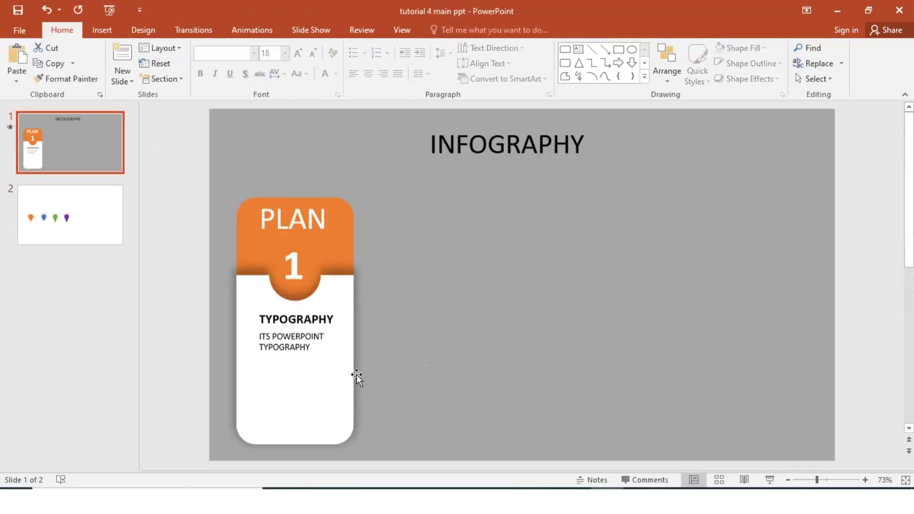
key(ctrl+v)
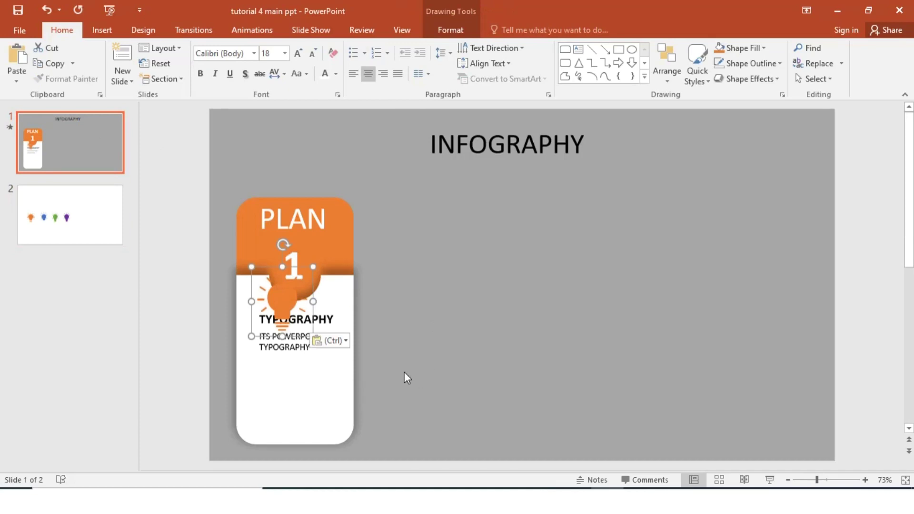
drag(287, 297, 302, 387)
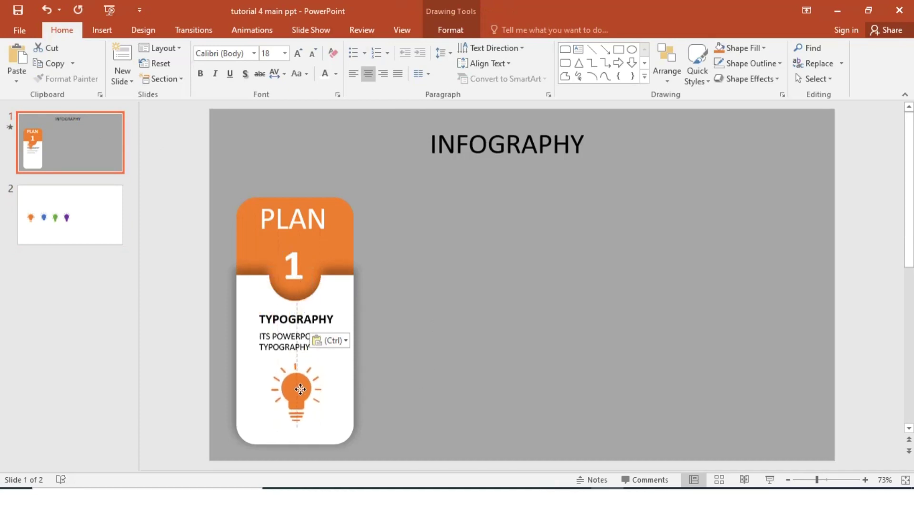
drag(296, 388, 299, 386)
click(448, 389)
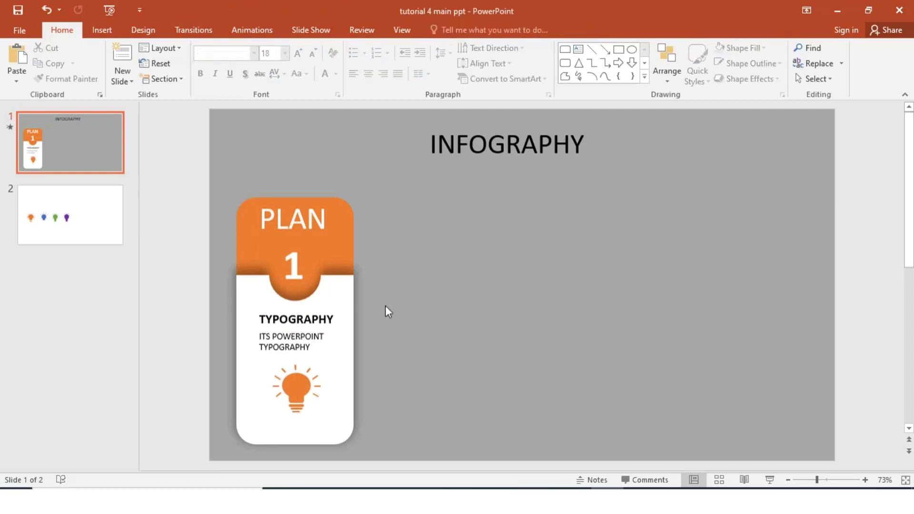
click(346, 335)
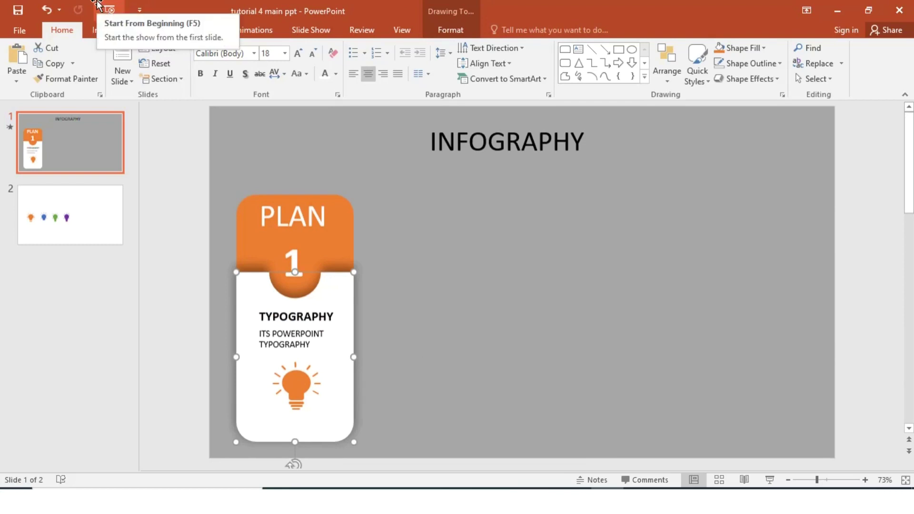
Give the white card body a Float In entrance lasting 0.75 seconds
click(240, 28)
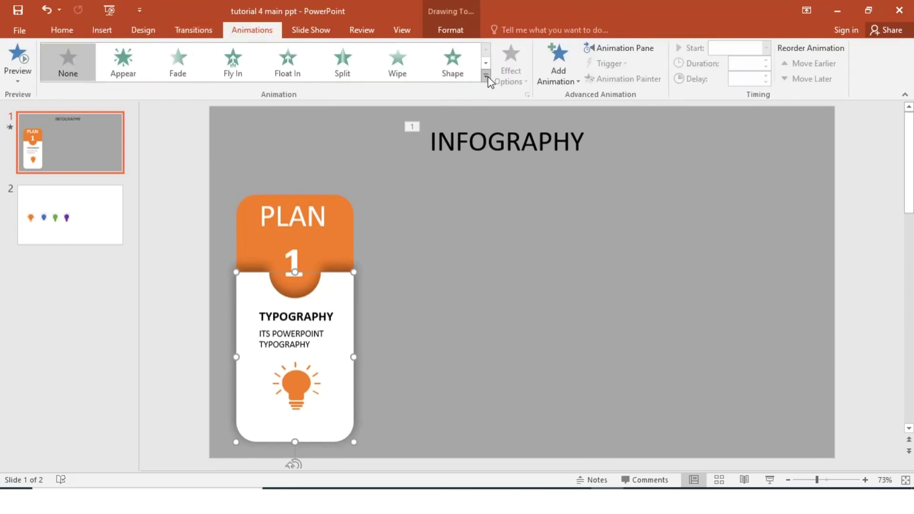
click(486, 76)
click(240, 133)
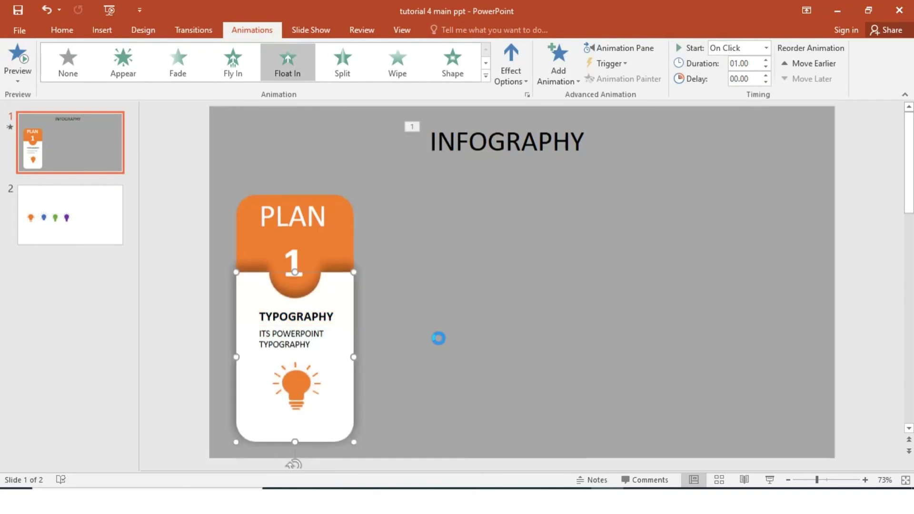
click(765, 67)
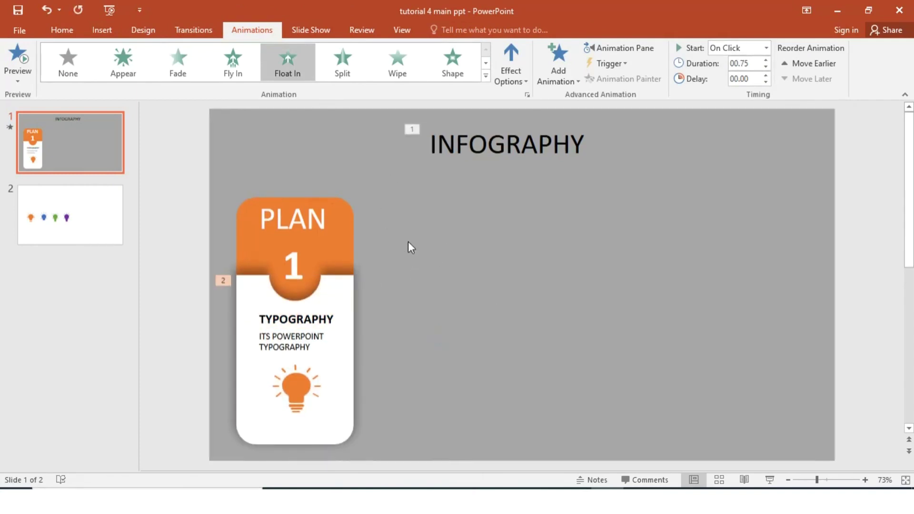
Give the orange header a Float In entrance starting After Previous
click(335, 243)
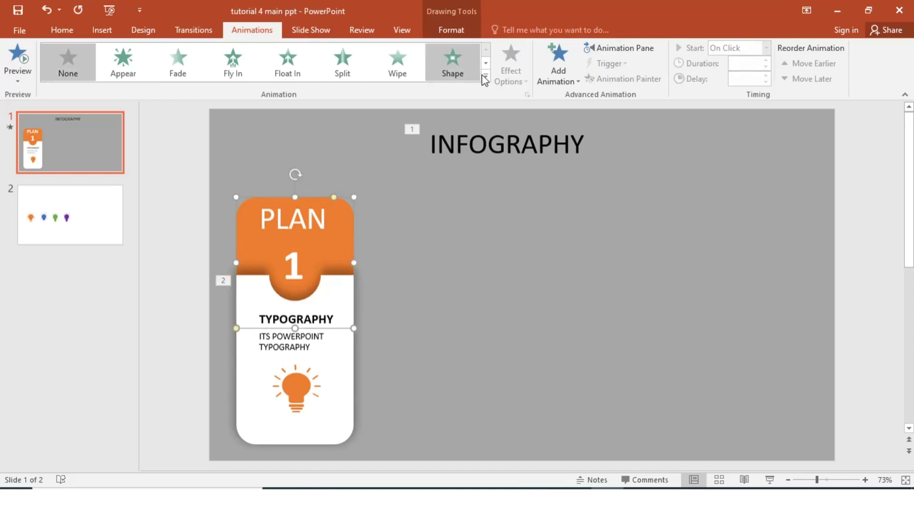
click(233, 69)
click(287, 70)
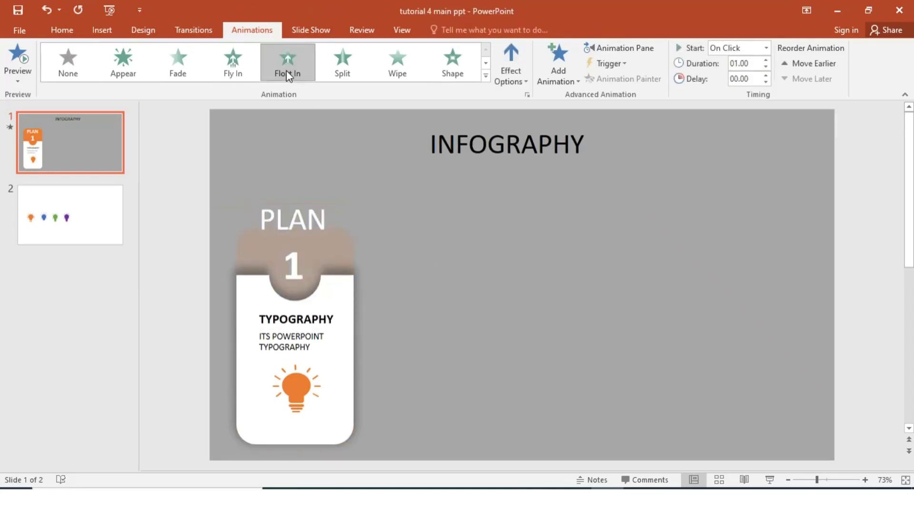
click(766, 48)
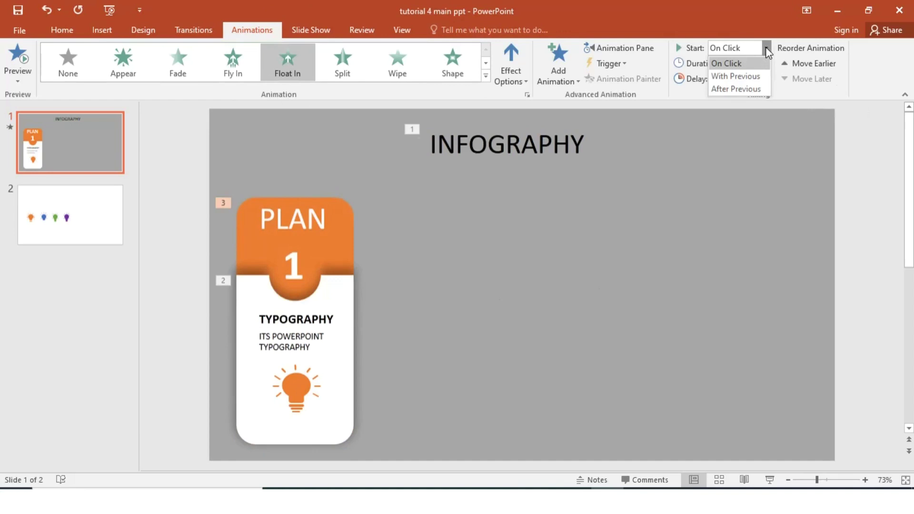
click(733, 89)
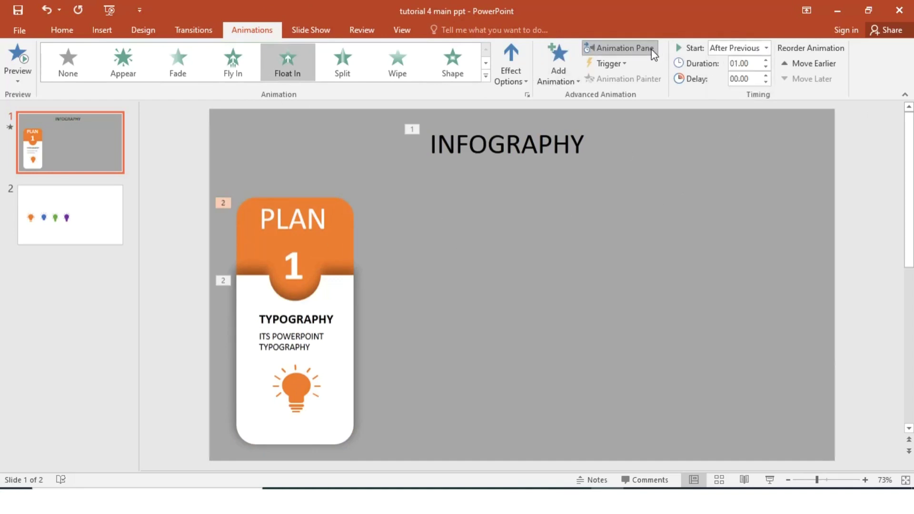
Check the animation order in the Animation Pane and preview the slide's animations
click(619, 48)
click(801, 159)
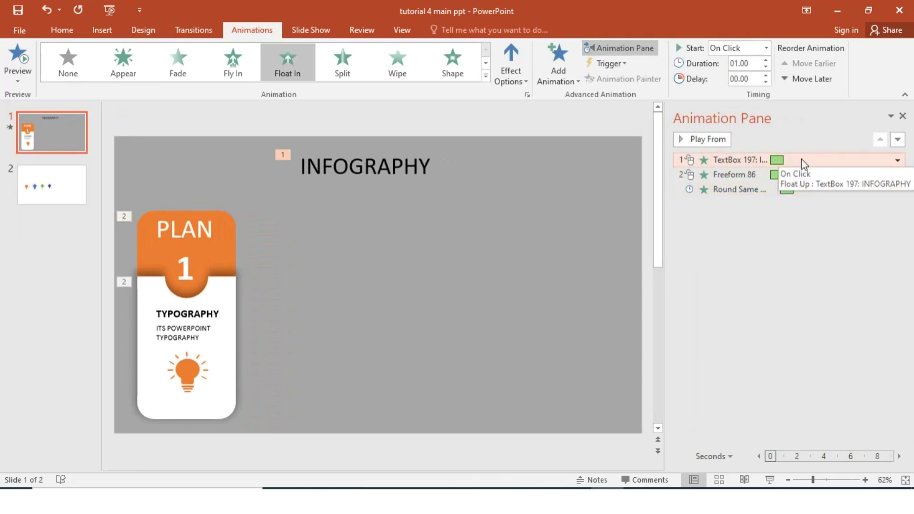
click(902, 116)
click(21, 56)
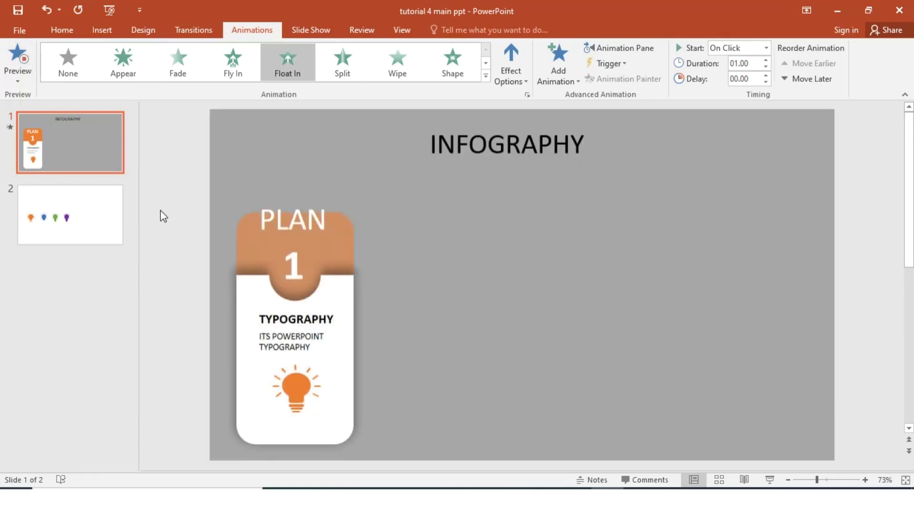
click(336, 230)
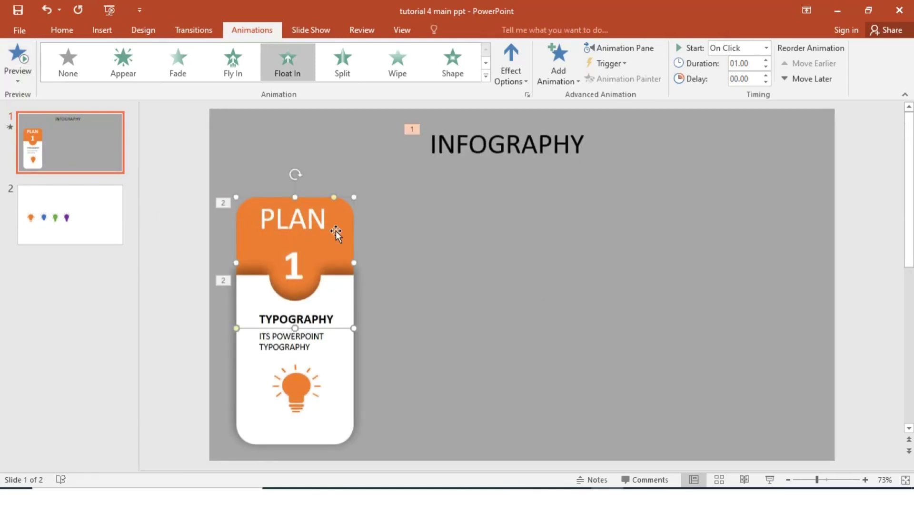
Give the PLAN heading and number 1 a Zoom entrance, with PLAN starting After Previous
click(336, 231)
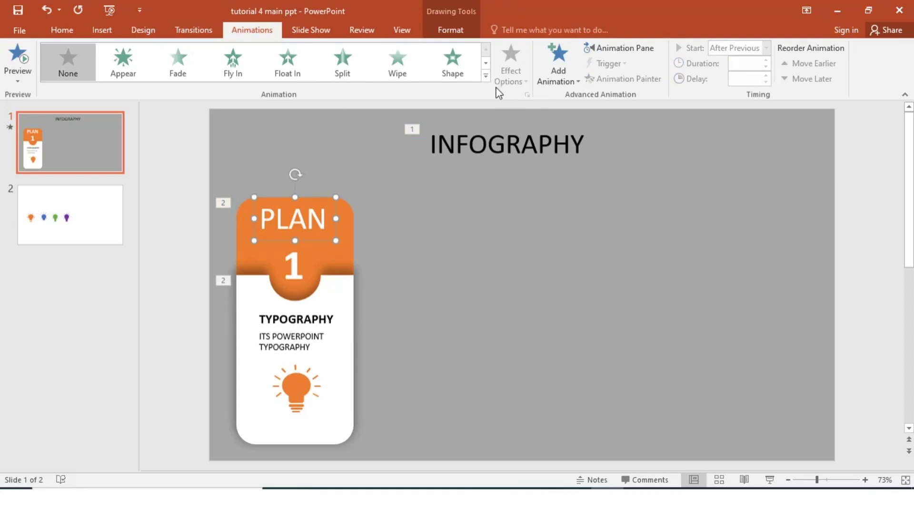
click(453, 61)
click(486, 75)
click(165, 158)
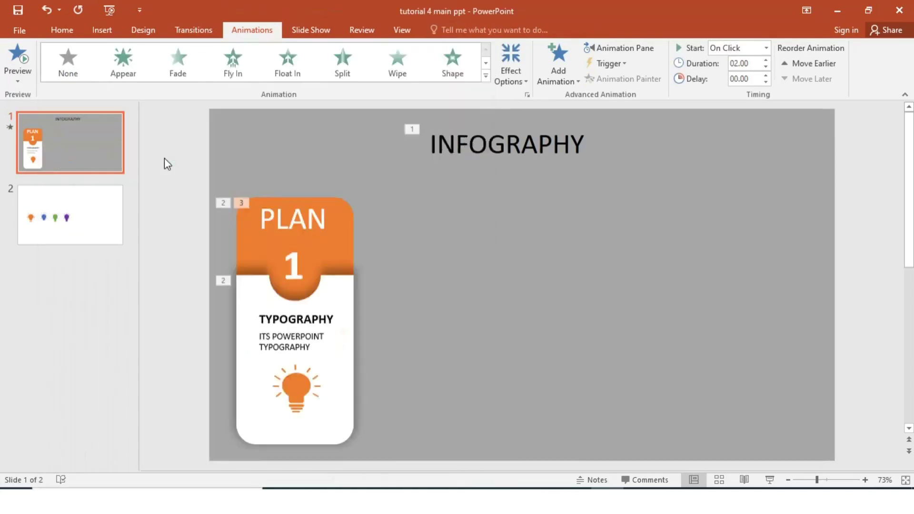
click(766, 48)
click(731, 87)
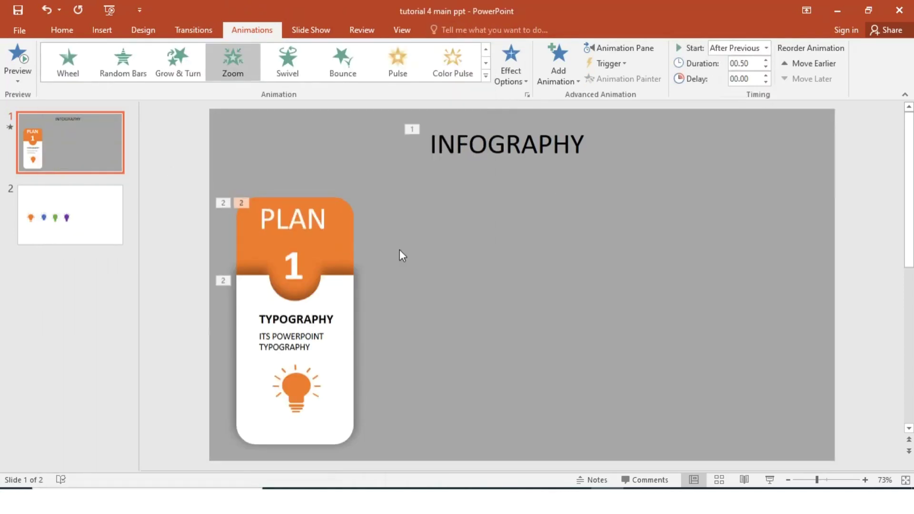
click(308, 259)
click(486, 76)
click(183, 165)
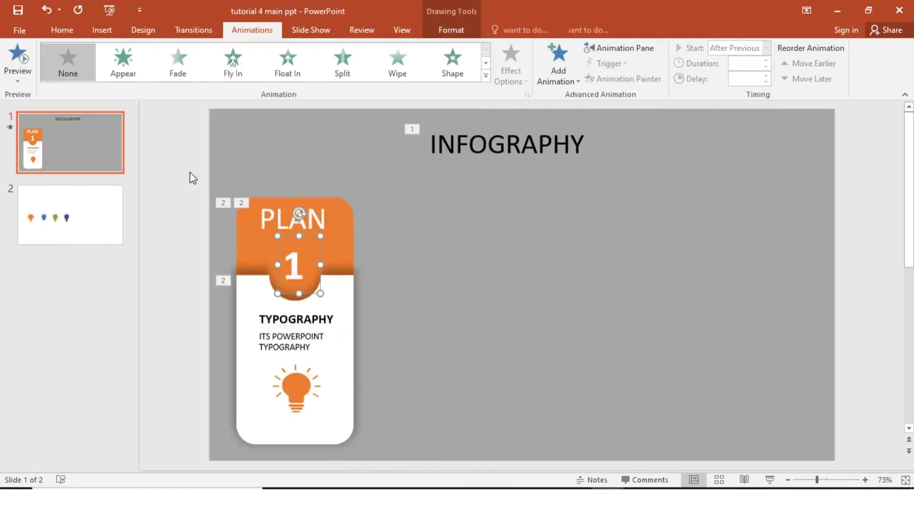
click(766, 48)
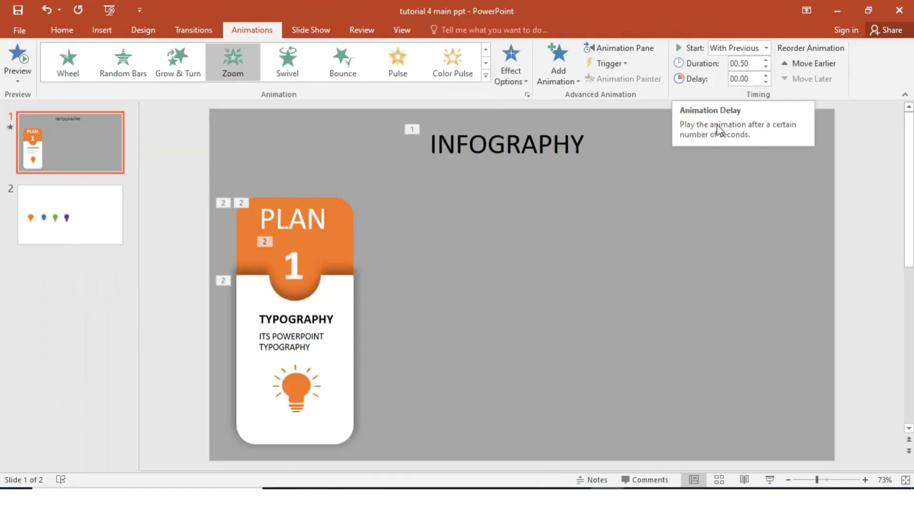
Apply Zoom, starting After Previous, to the TYPOGRAPHY heading and the ITS POWERPOINT TYPOGRAPHY subtitle
click(336, 318)
click(486, 75)
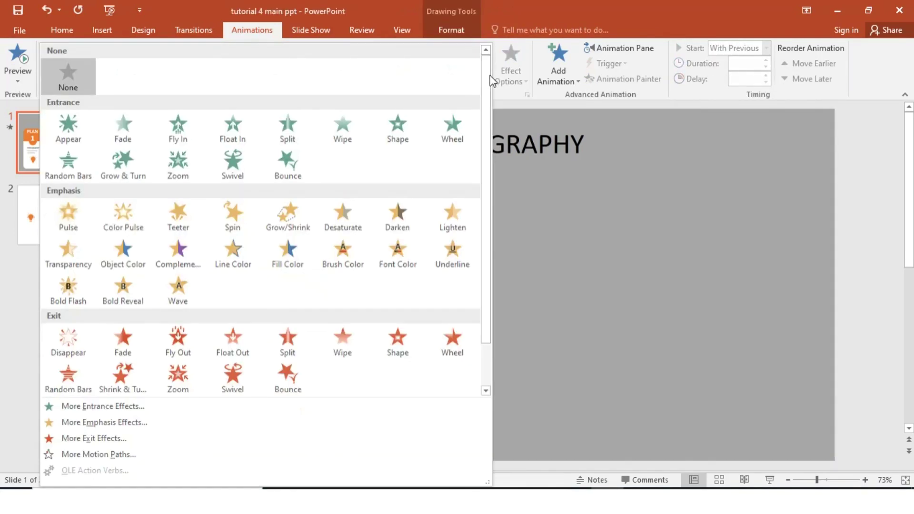
click(196, 179)
click(766, 47)
click(755, 90)
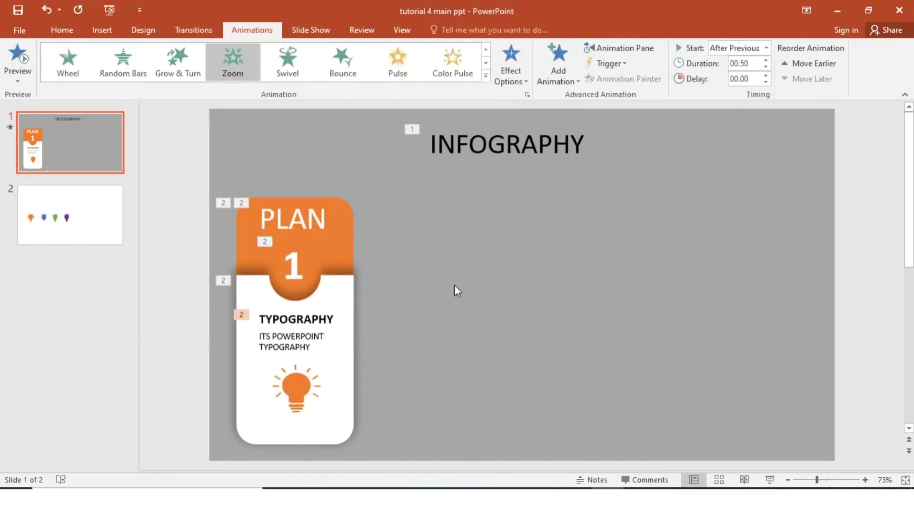
click(326, 337)
click(316, 341)
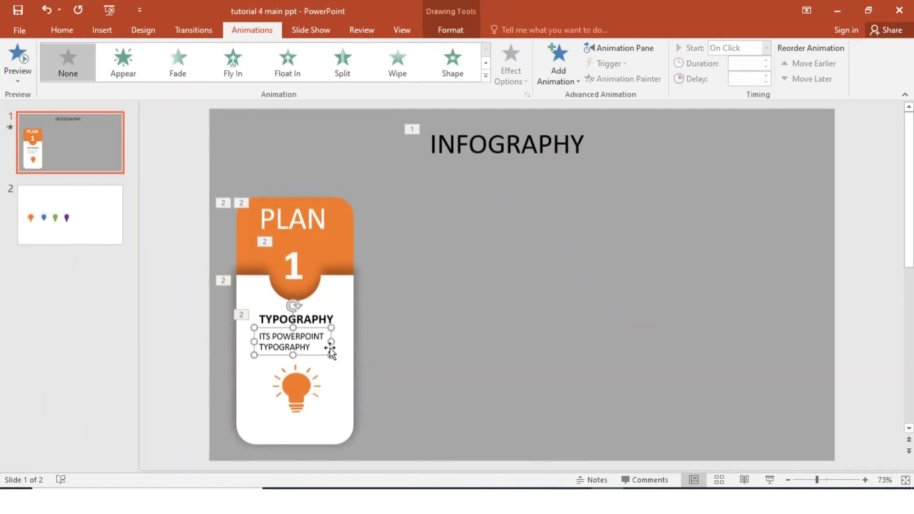
click(485, 75)
click(179, 154)
click(766, 48)
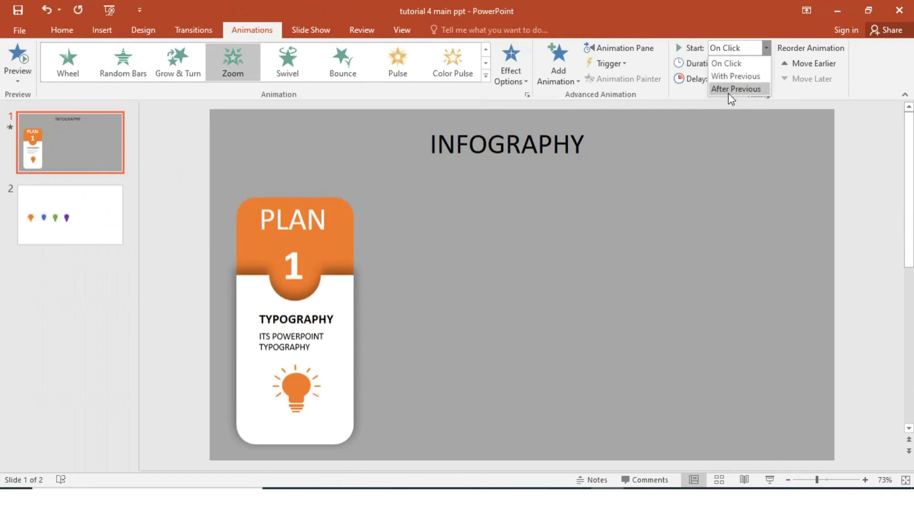
click(734, 94)
Zoom the orange lightbulb in After Previous and set the subtitle to start With Previous
click(298, 392)
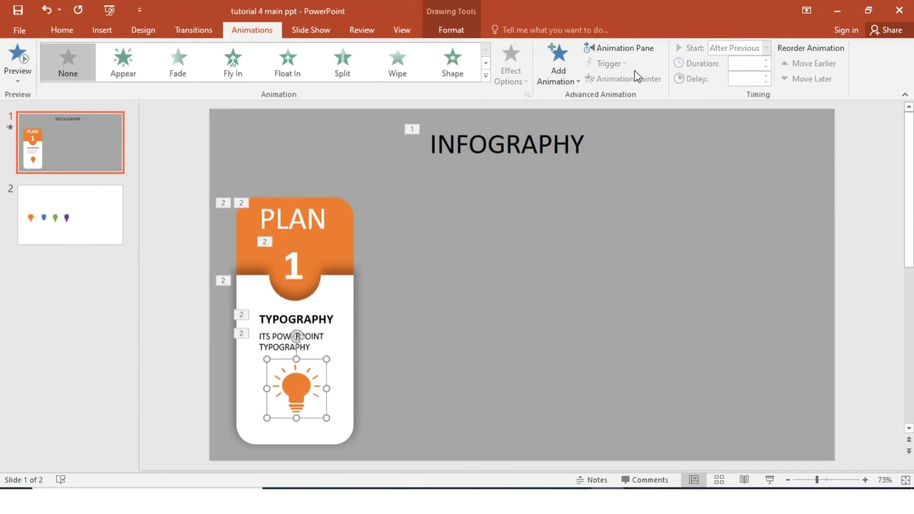
click(487, 76)
click(178, 158)
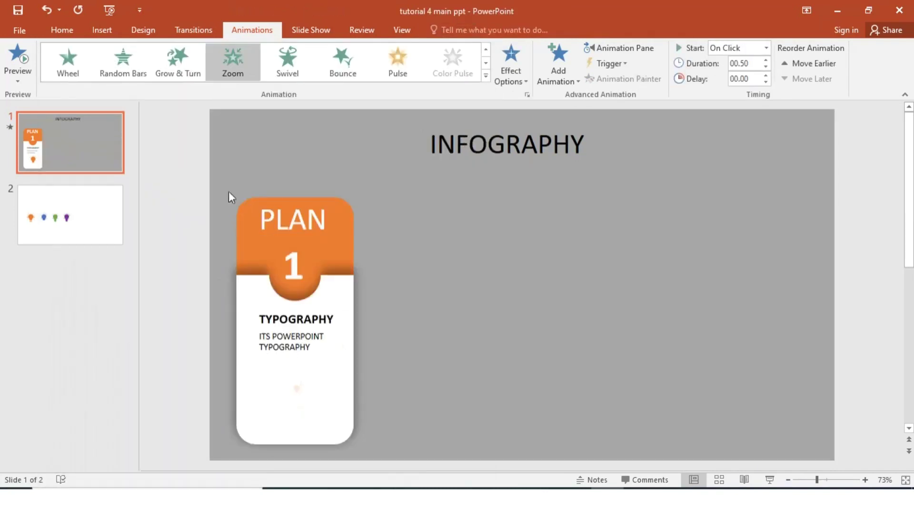
click(766, 48)
click(736, 89)
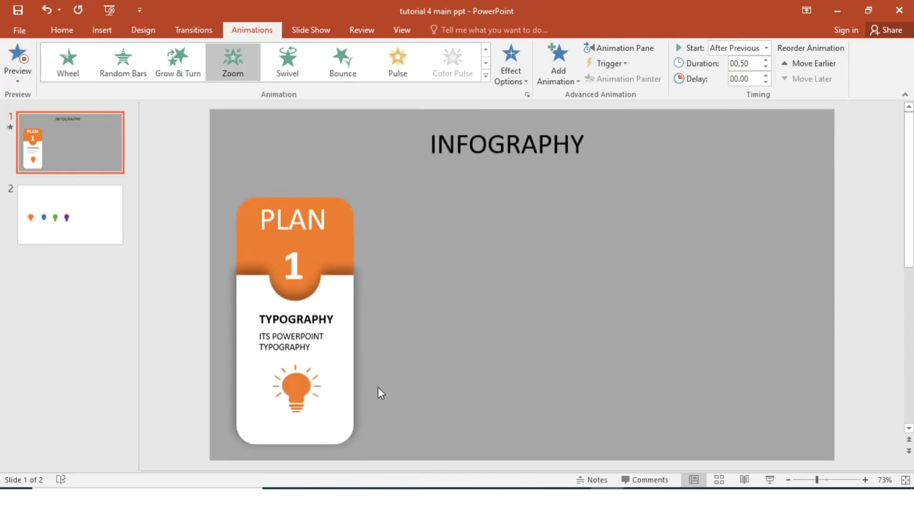
click(321, 346)
click(764, 48)
click(738, 80)
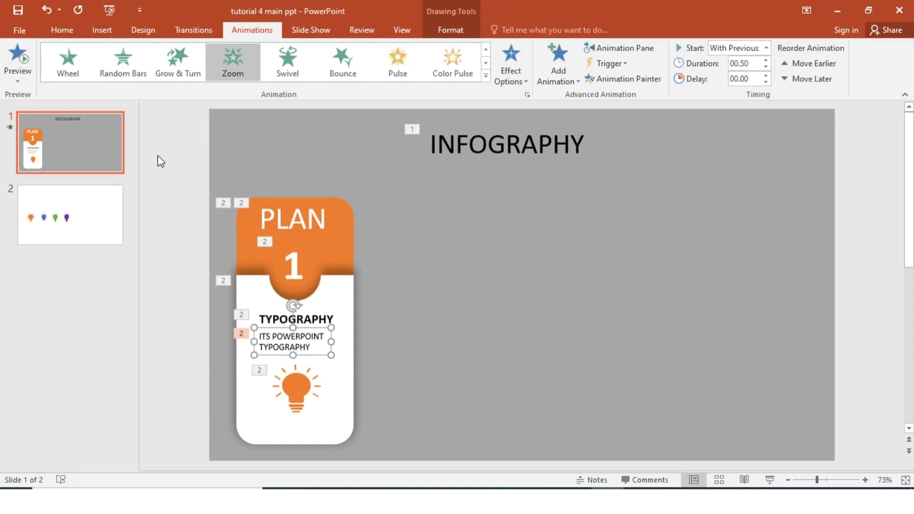
Duplicate the whole PLAN 1 card with Ctrl+D and move the copy to its right
drag(158, 155, 451, 462)
key(ctrl+d)
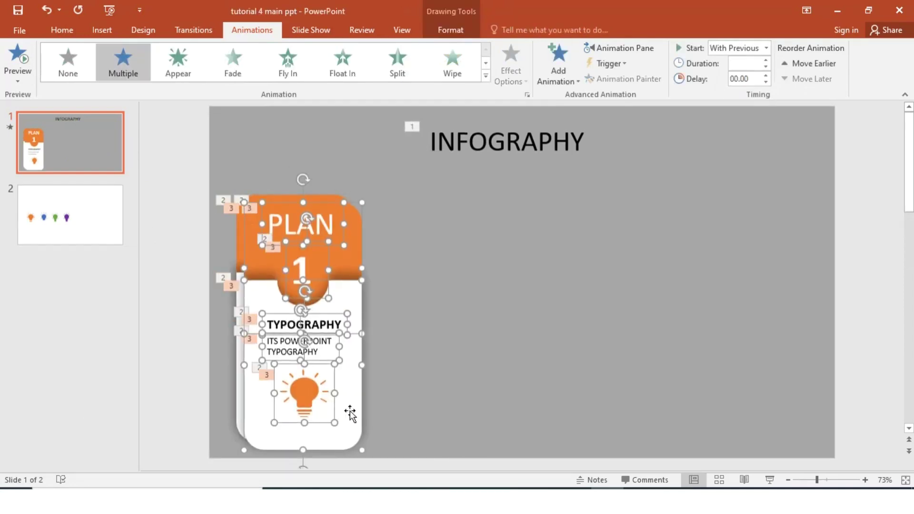
drag(350, 414, 491, 405)
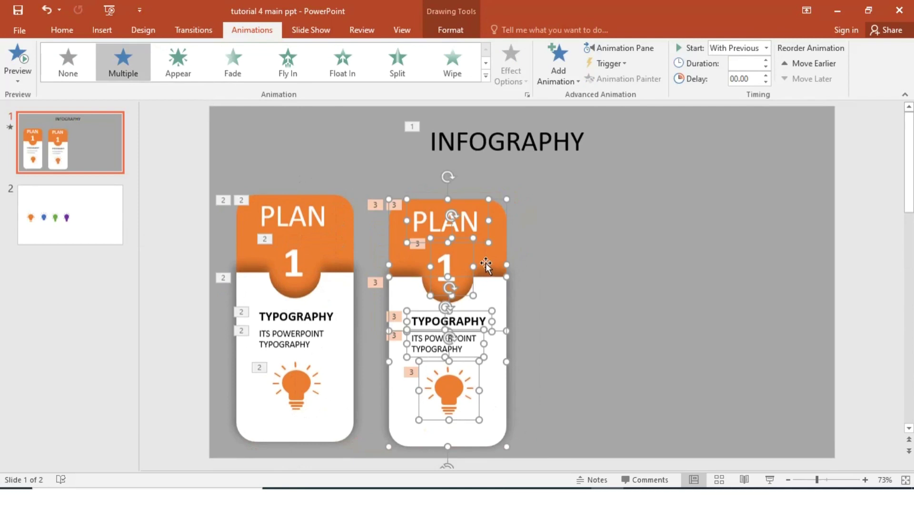
key(Escape)
click(498, 256)
click(452, 268)
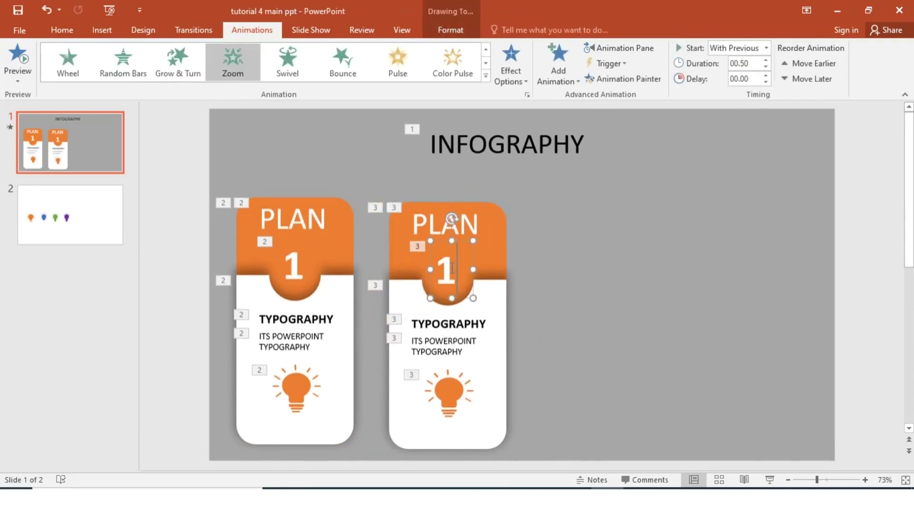
text(2)
Edit the copied card's text to read INFOGRAPHY and widen the text box
click(485, 325)
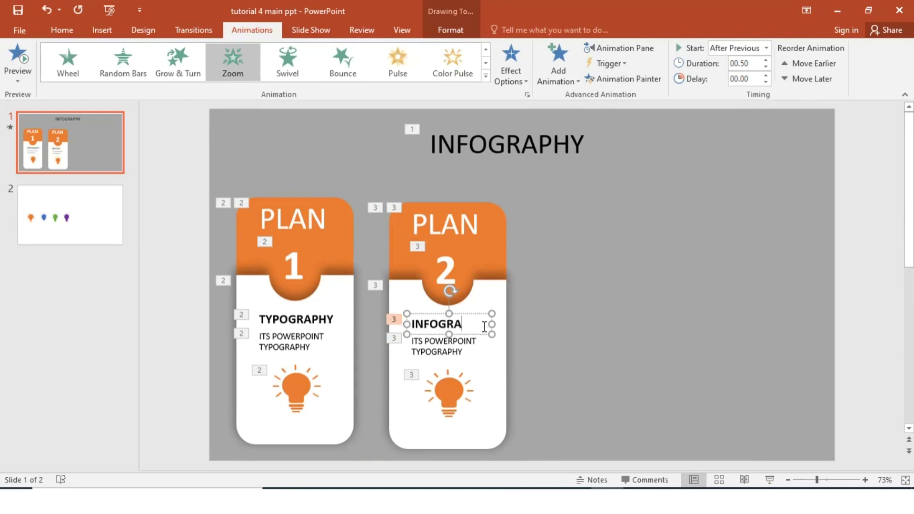
click(461, 352)
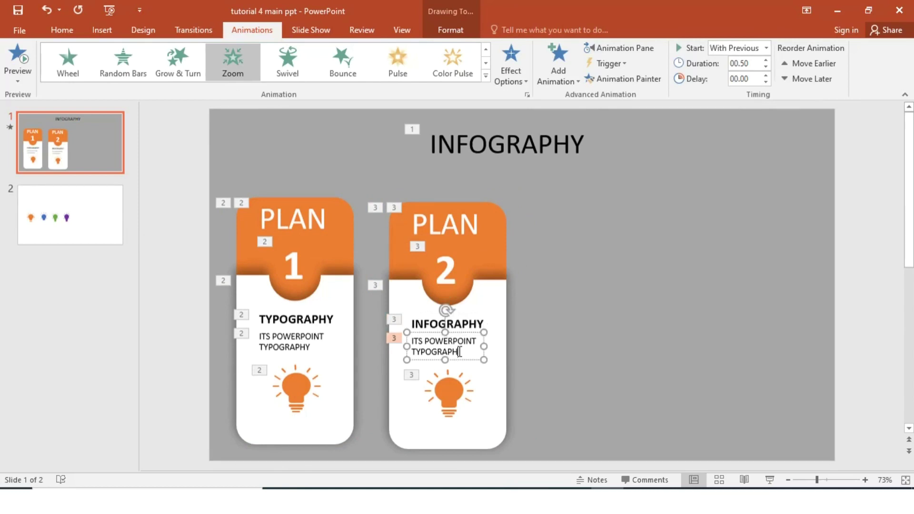
key(BackSpace)
key(BackSpace)
key(BackSpace)
text(OGRAP)
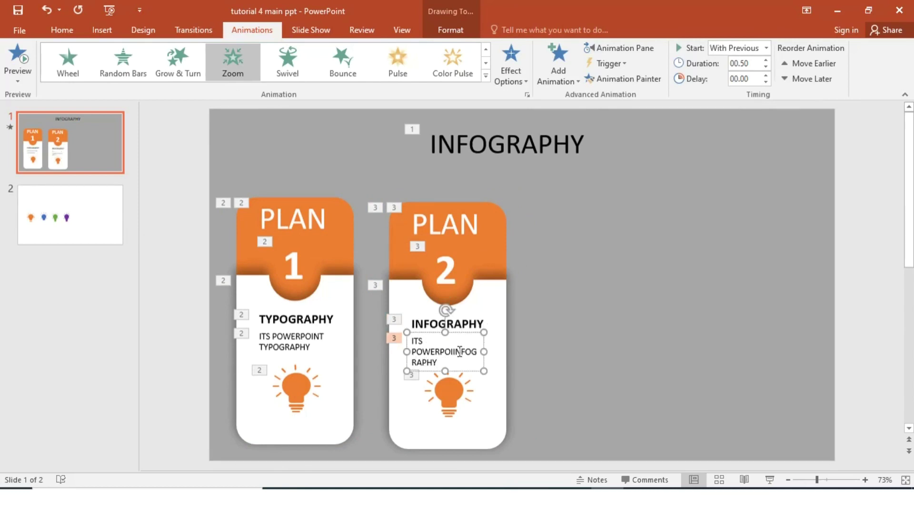
drag(483, 352, 494, 353)
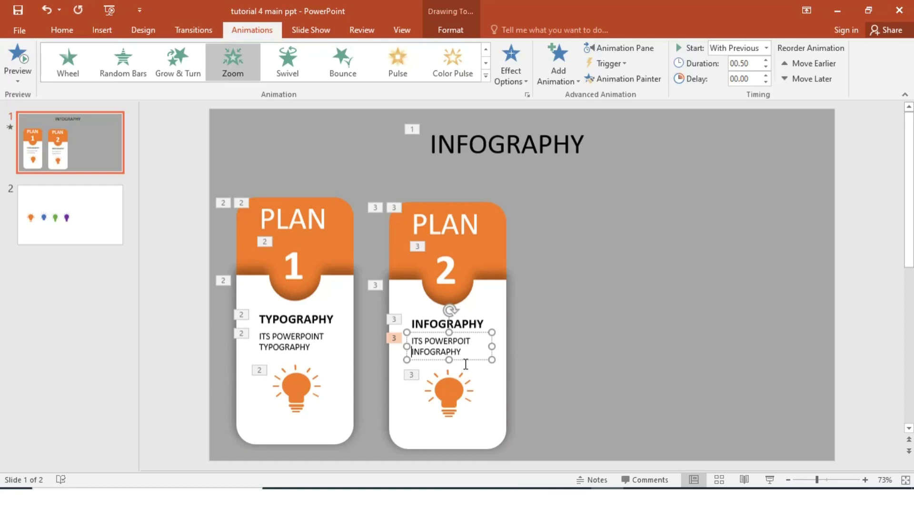
Replace the second card's orange lightbulb with the blue bulb copied from slide 2, sized to match
click(480, 404)
key(Delete)
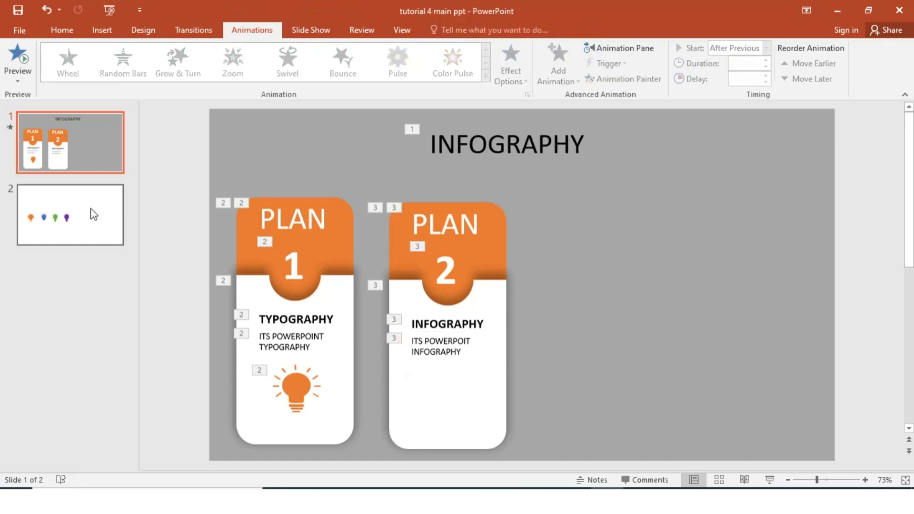
click(90, 210)
click(362, 293)
key(ctrl+c)
click(87, 158)
key(ctrl+v)
drag(362, 298, 449, 393)
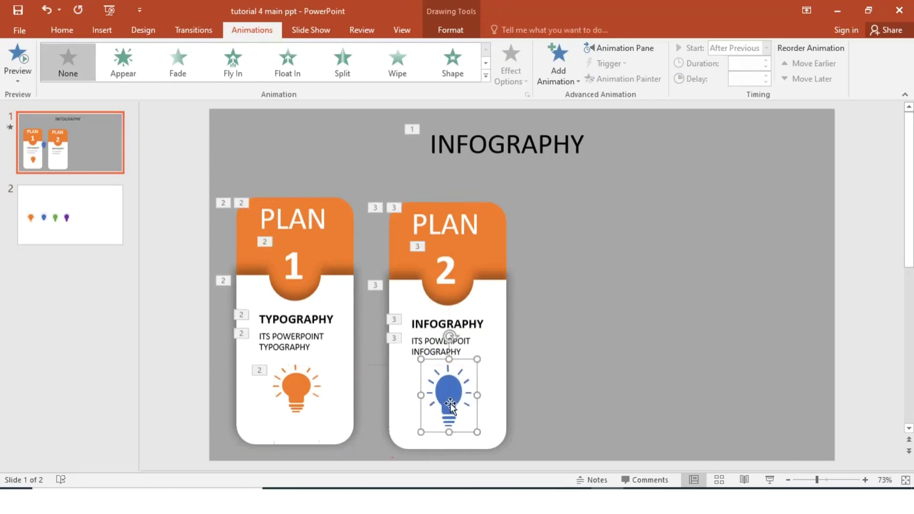
drag(477, 359, 477, 373)
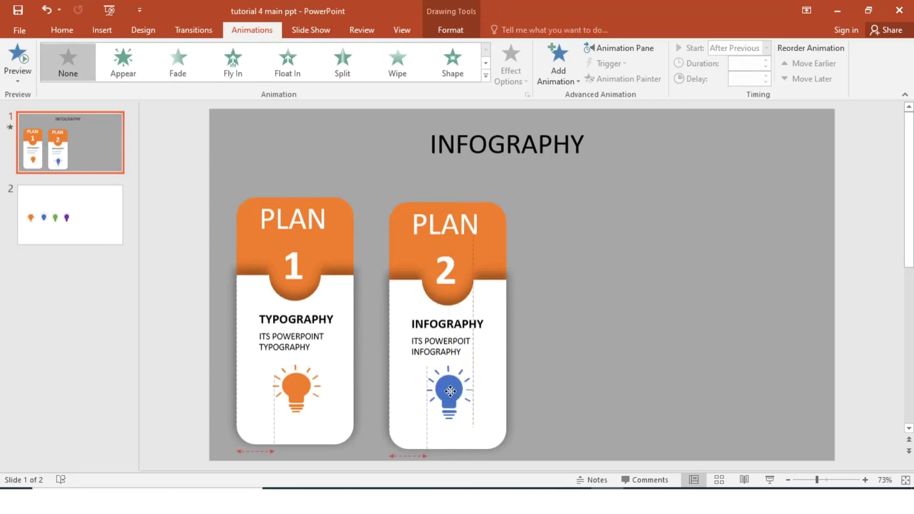
click(296, 387)
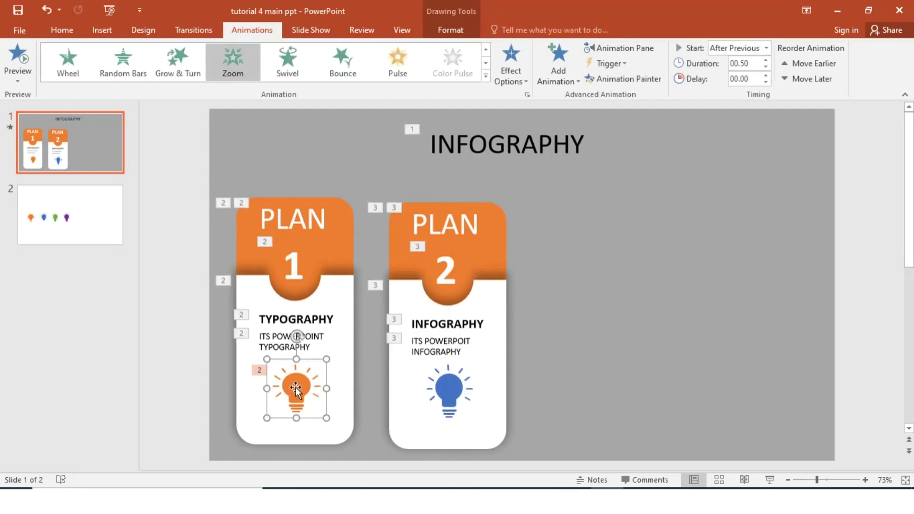
Fill the PLAN 2 header shape blue
click(494, 247)
click(451, 30)
click(335, 48)
click(402, 77)
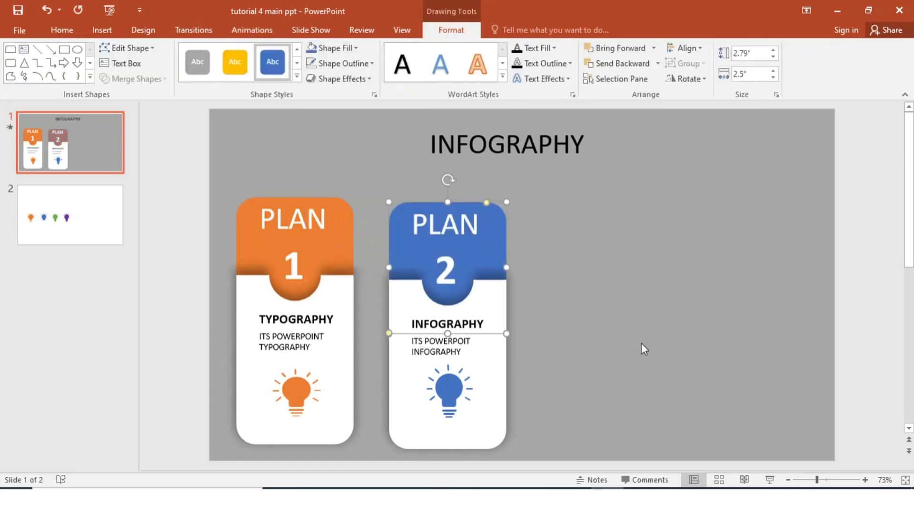
click(557, 383)
click(498, 388)
drag(357, 167, 634, 484)
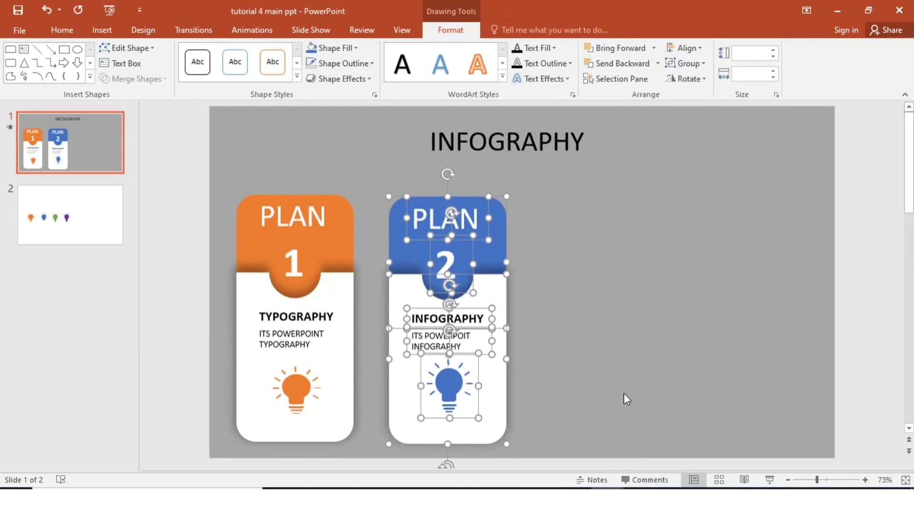
click(612, 361)
Give the blue lightbulb a Zoom entrance starting After Previous
click(449, 388)
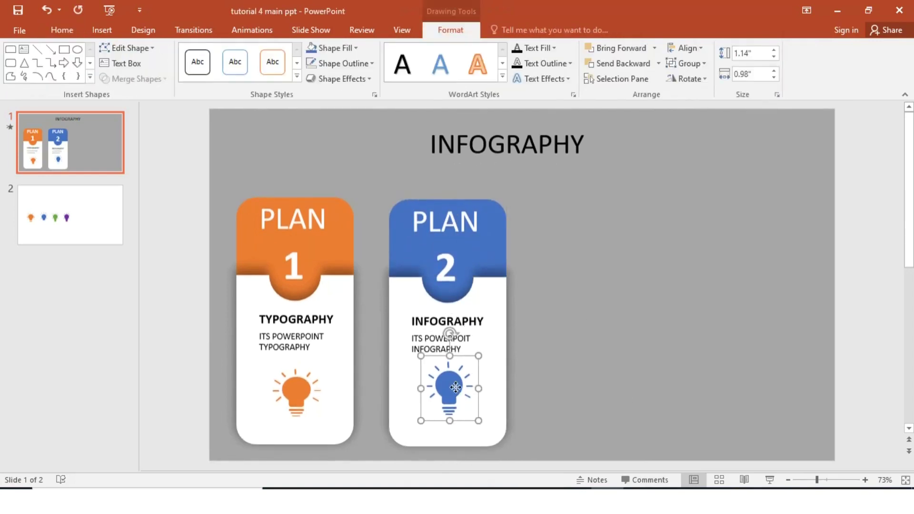
click(252, 29)
click(481, 82)
click(178, 162)
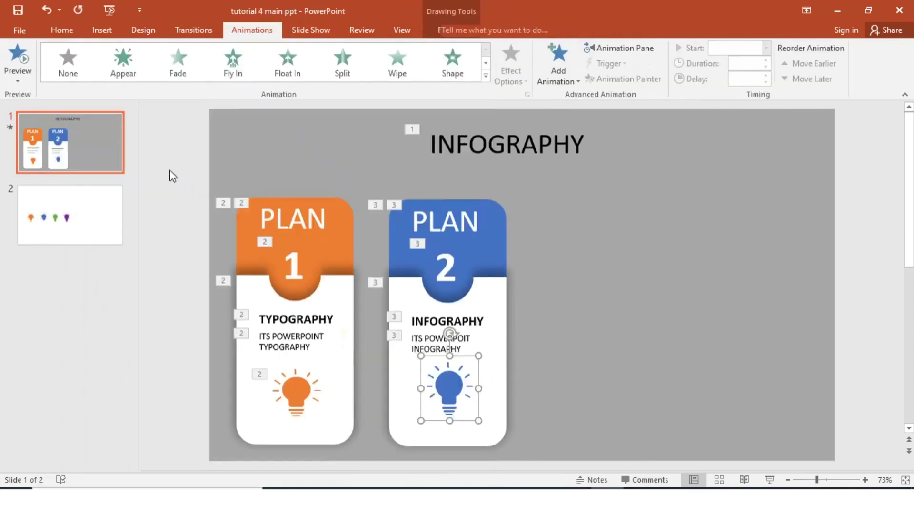
click(766, 47)
click(741, 78)
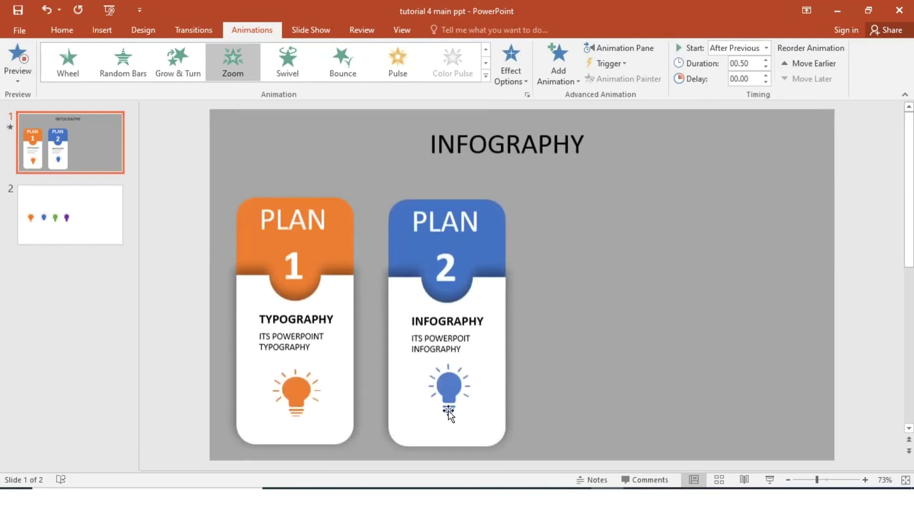
drag(158, 145, 391, 463)
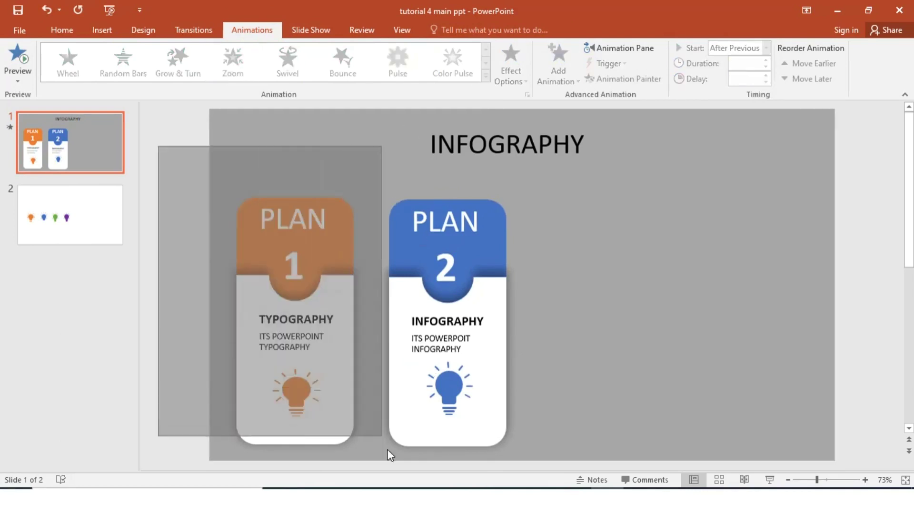
Duplicate the PLAN 1 card beside PLAN 2 and fill its top shape green
key(ctrl+d)
drag(352, 401, 652, 395)
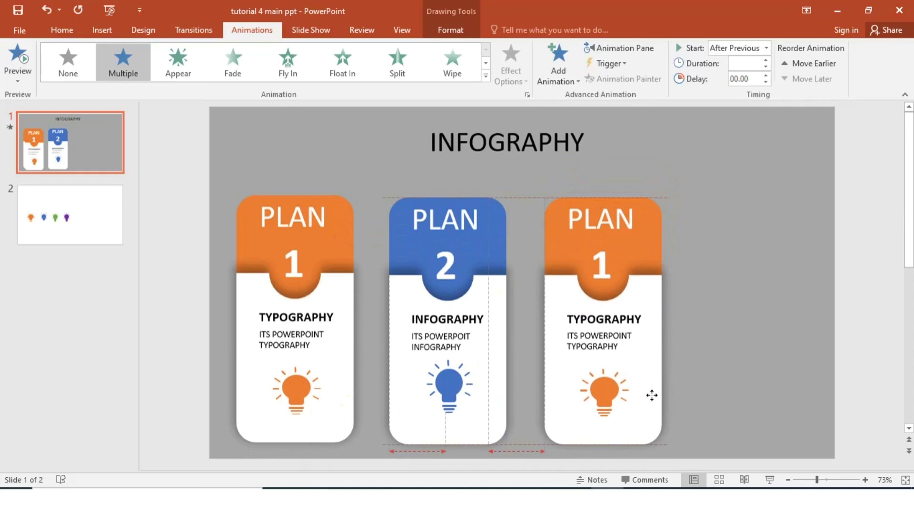
click(653, 240)
click(451, 30)
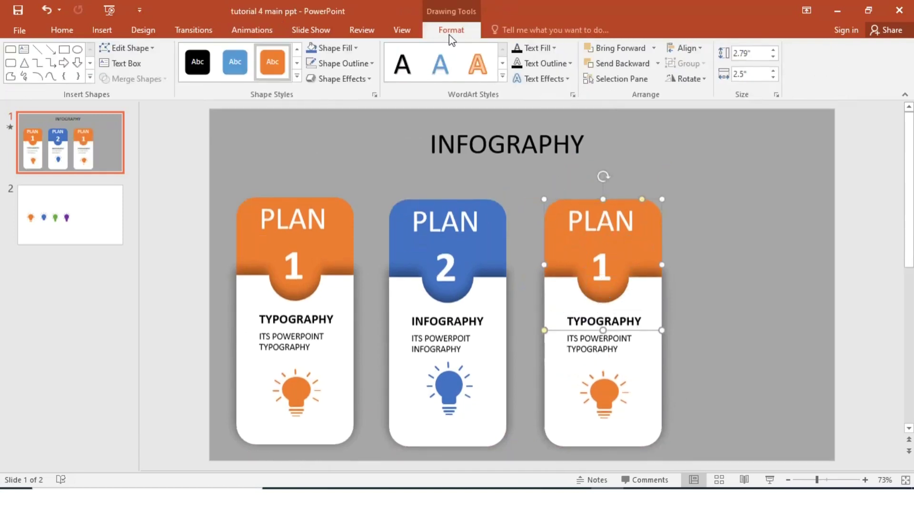
click(333, 48)
click(414, 77)
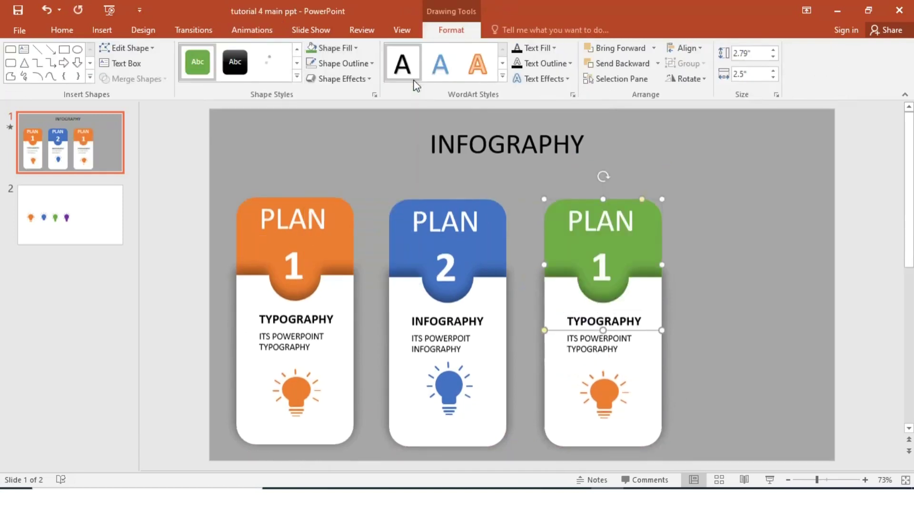
Change the third card's number to 3 and its heading and description to ANIMATION
click(606, 390)
click(617, 259)
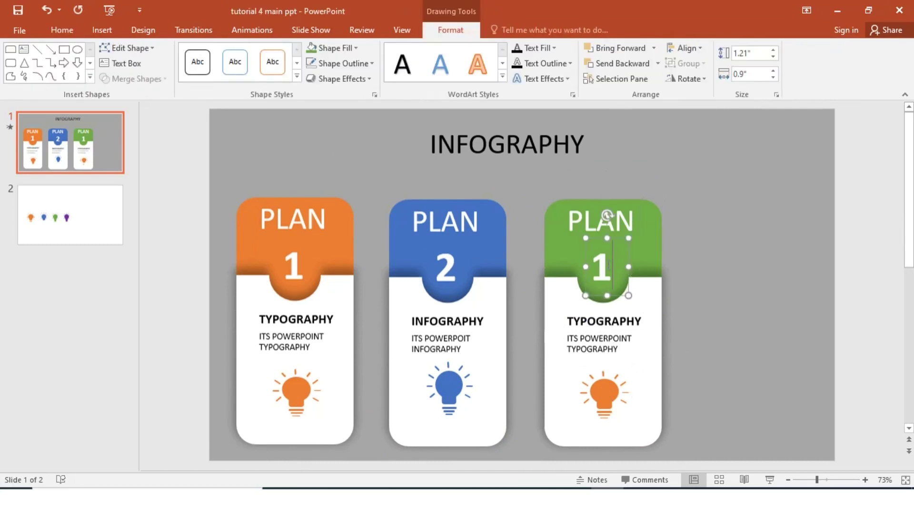
text(3)
click(641, 321)
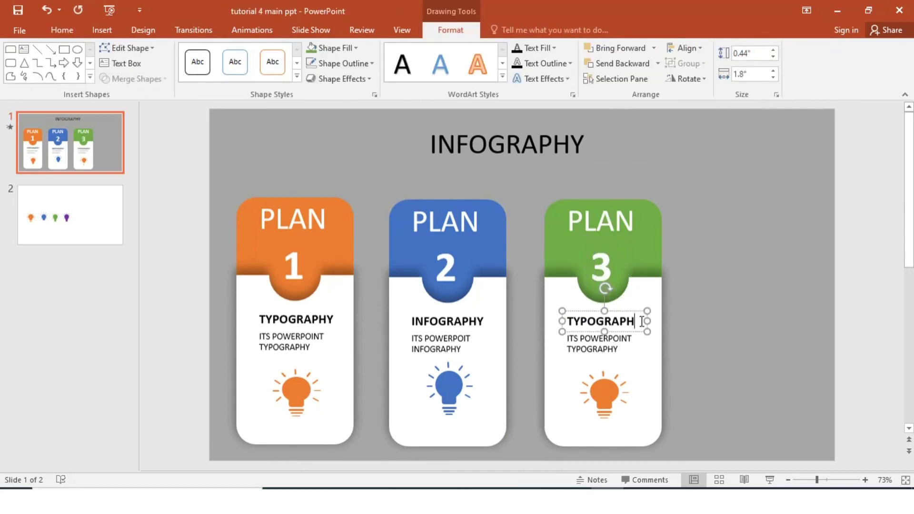
click(619, 349)
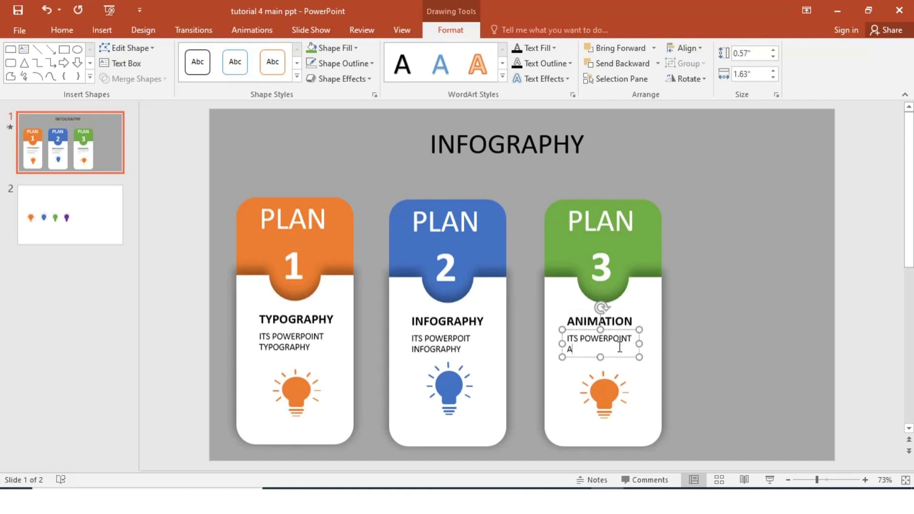
Swap the third card's orange lightbulb for the green bulb copied from slide 2
click(607, 390)
key(Delete)
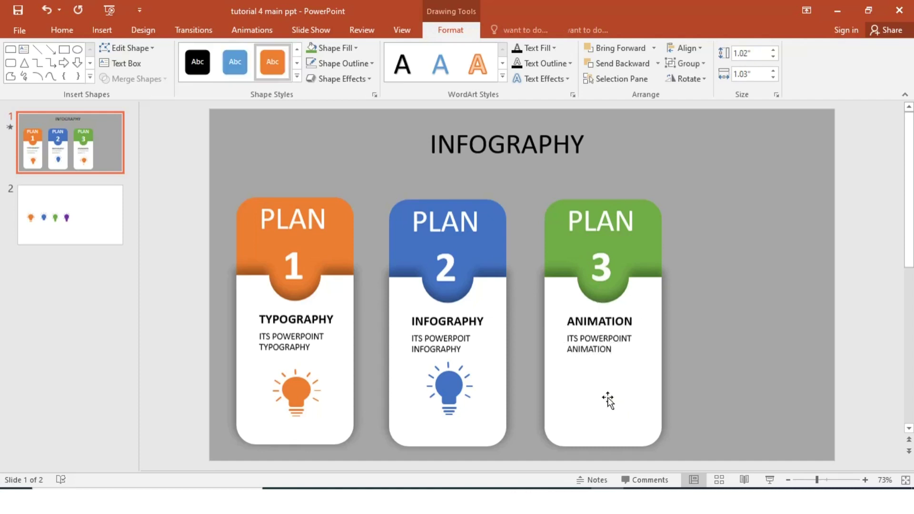
click(116, 205)
click(436, 295)
key(ctrl+c)
key(Page_Up)
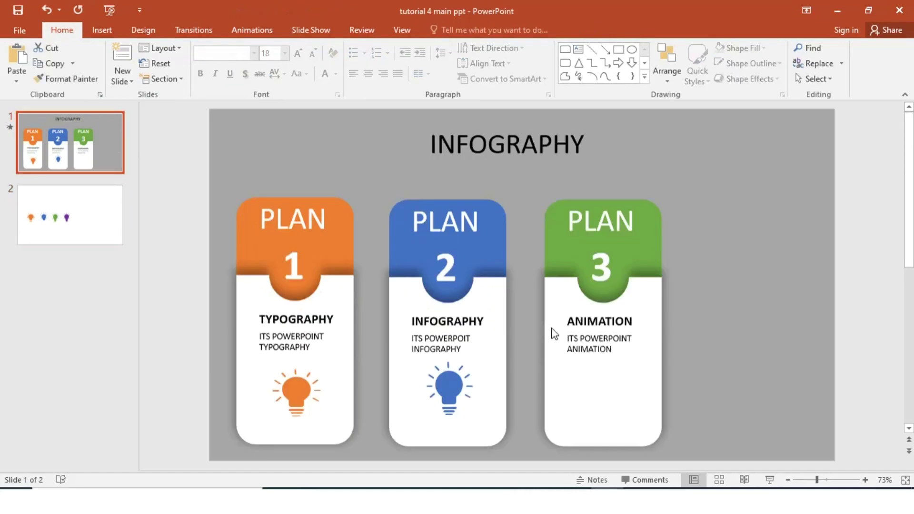
key(ctrl+v)
drag(430, 299, 603, 392)
drag(476, 391, 476, 395)
Give the green lightbulb a Zoom entrance starting After Previous
click(603, 385)
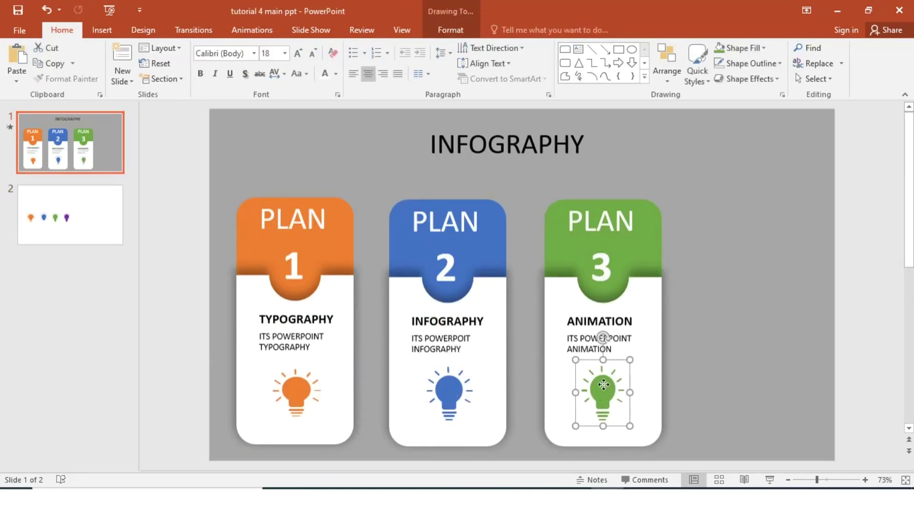
click(252, 30)
click(485, 75)
click(232, 164)
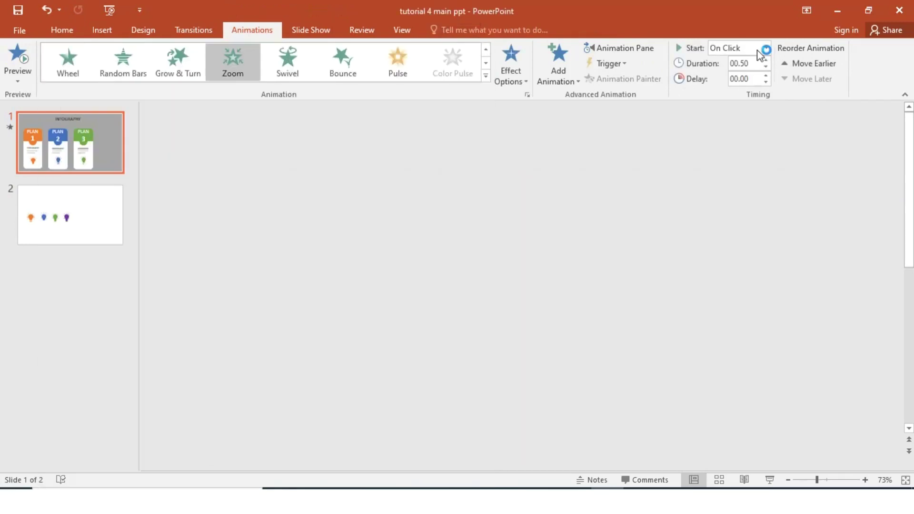
click(766, 48)
click(733, 87)
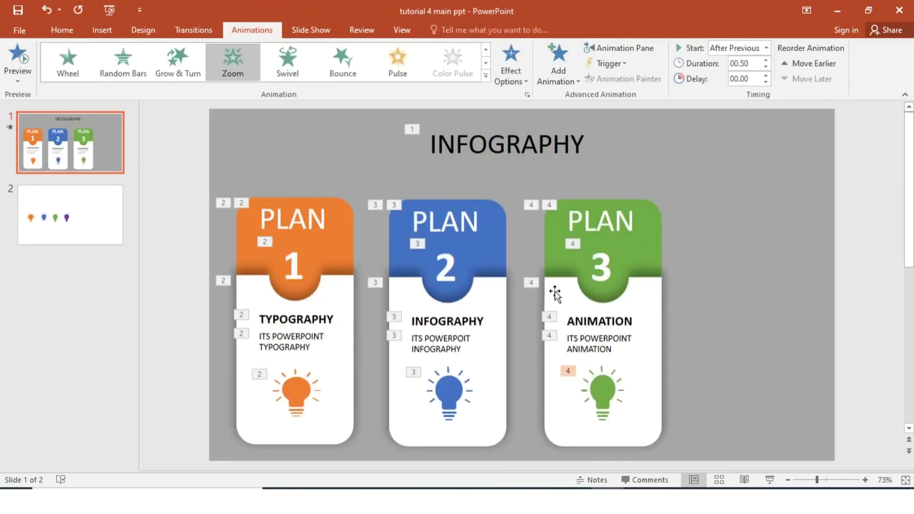
Ctrl-drag a copy of the PLAN 1 card into fourth position and fill its top purple
drag(176, 157, 371, 457)
drag(331, 383, 798, 386)
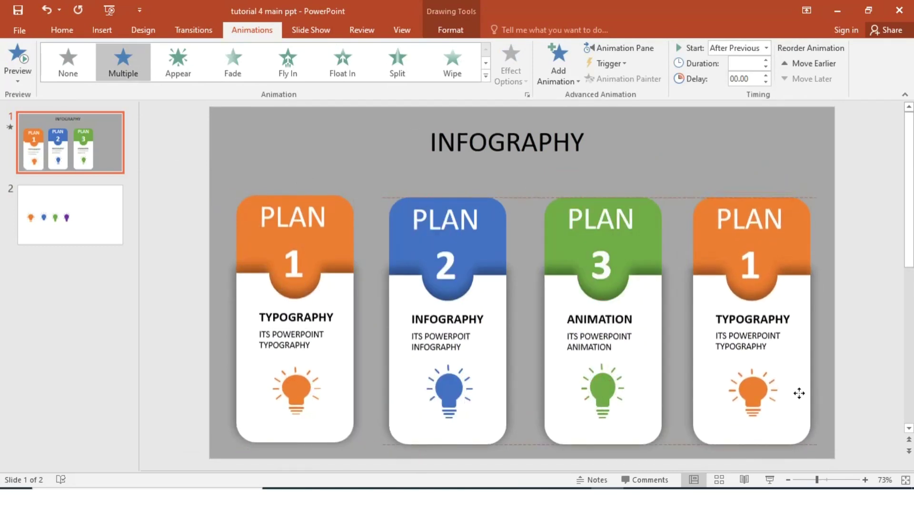
drag(798, 387, 798, 393)
click(792, 250)
click(451, 30)
click(333, 48)
click(418, 154)
Change the fourth card's number to 4 and its heading and description to SLIDE MAKING
click(761, 268)
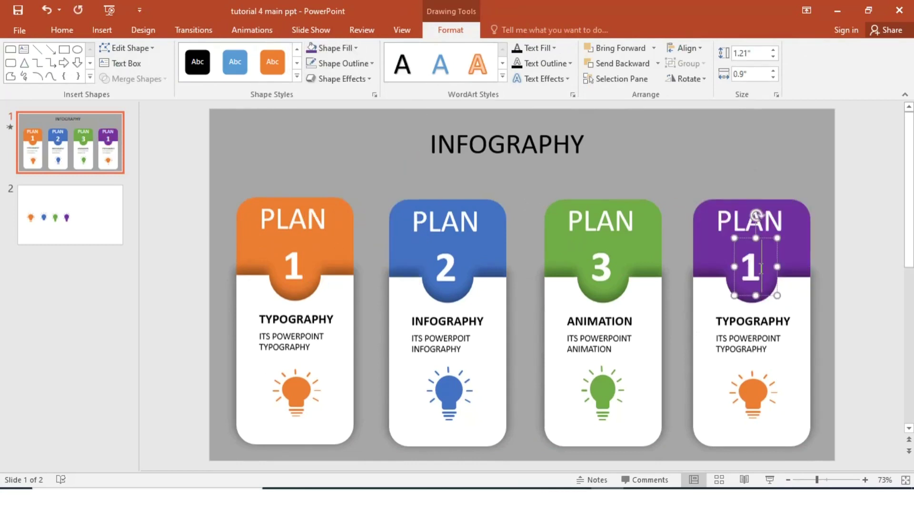
text(4)
click(786, 323)
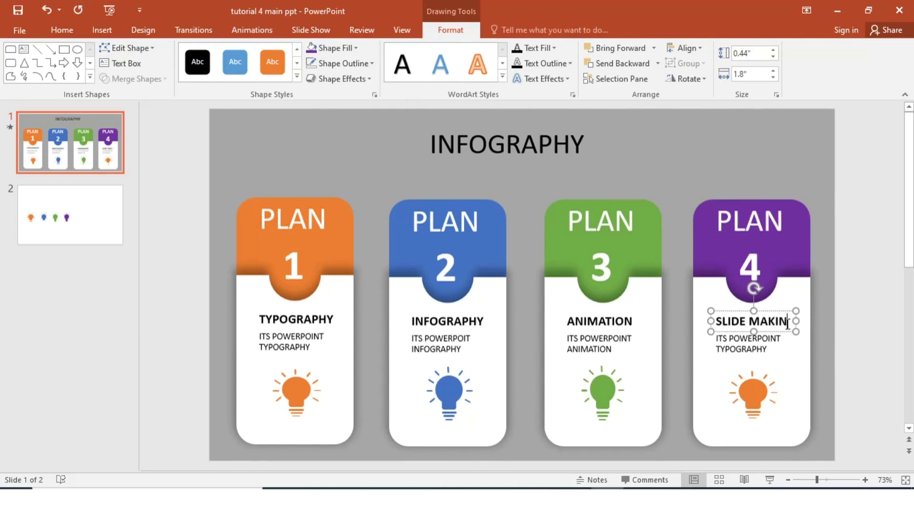
text(NG)
drag(798, 329, 808, 330)
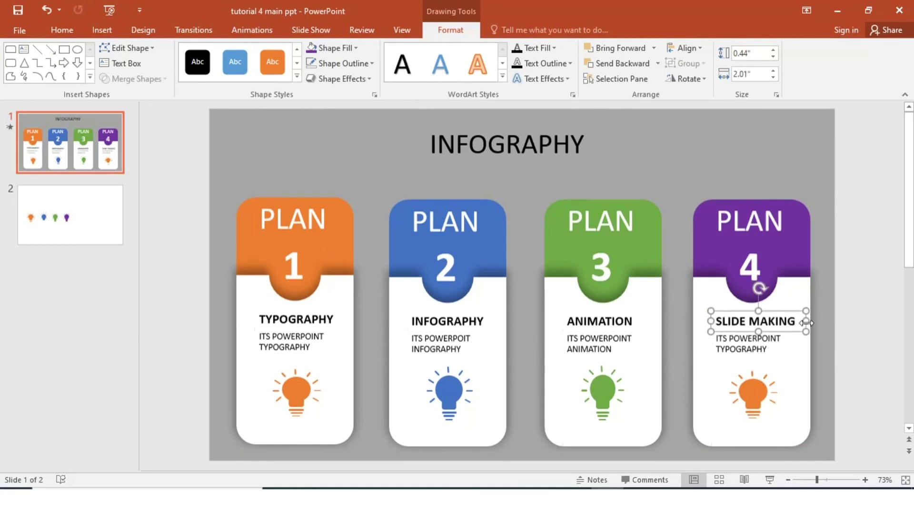
click(770, 349)
key(BackSpace)
key(BackSpace)
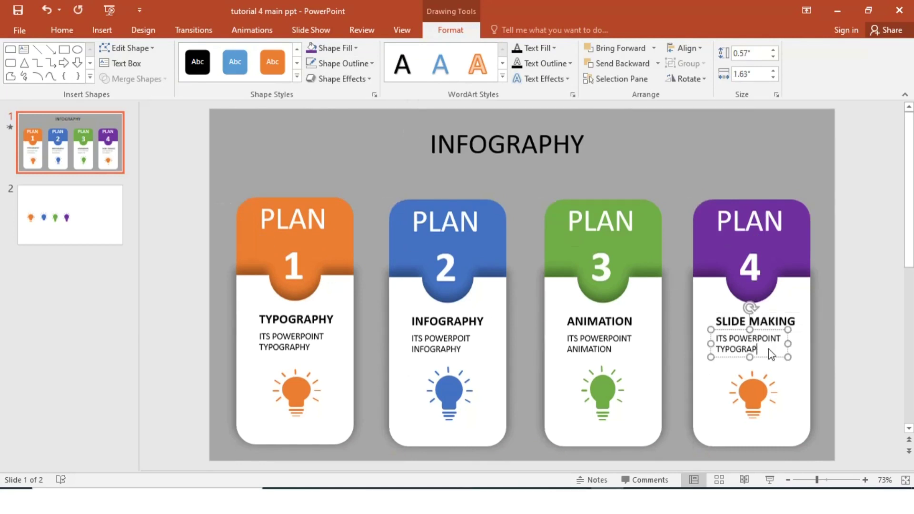
key(BackSpace)
text(SLID)
key(BackSpace)
key(BackSpace)
text(IDE MAKING)
click(749, 408)
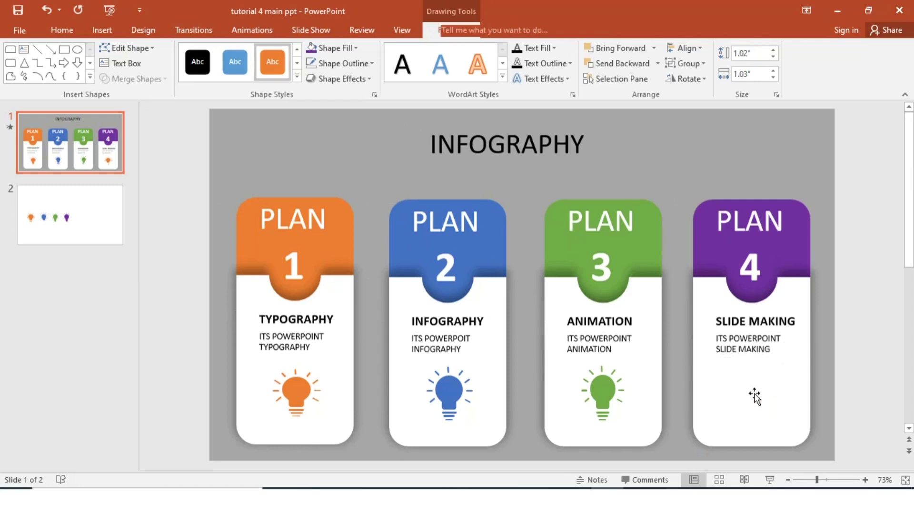
Copy the purple lightbulb from slide 2 and return to the infographic slide
scroll(755, 394, down, 1)
click(511, 303)
key(ctrl+c)
click(103, 160)
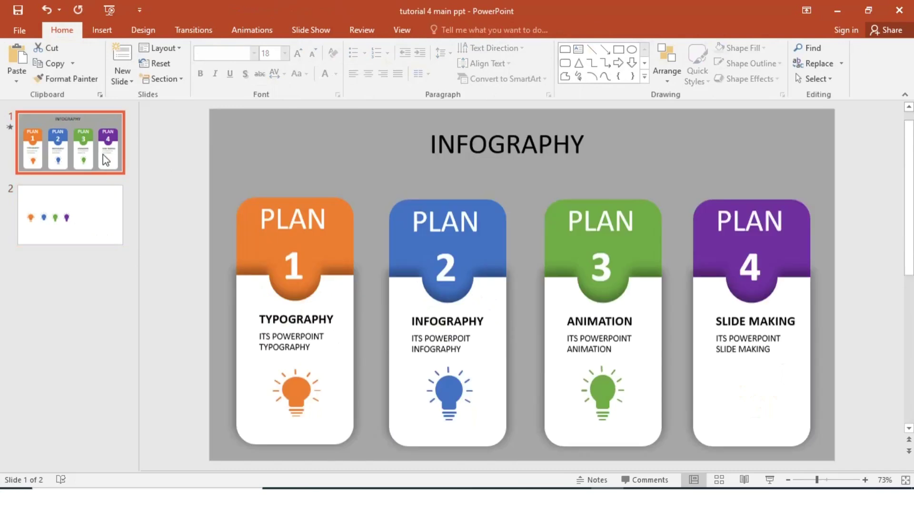
Place the purple lightbulb in card 4 with a Zoom entrance, then start the slide show
key(ctrl+v)
drag(501, 299, 756, 394)
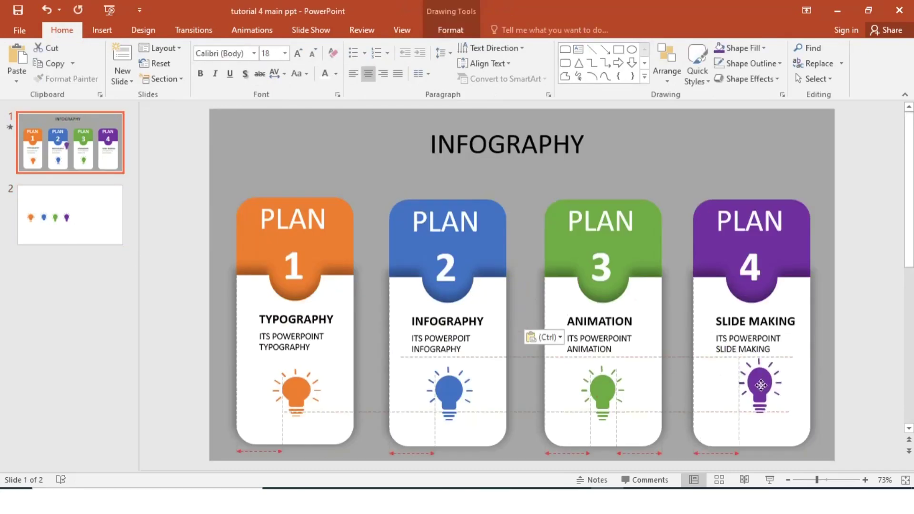
click(267, 27)
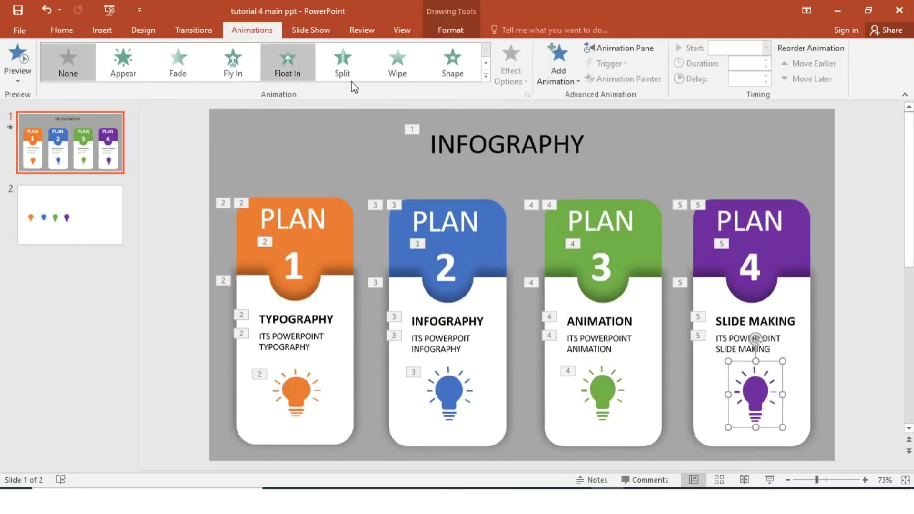
click(485, 75)
click(177, 165)
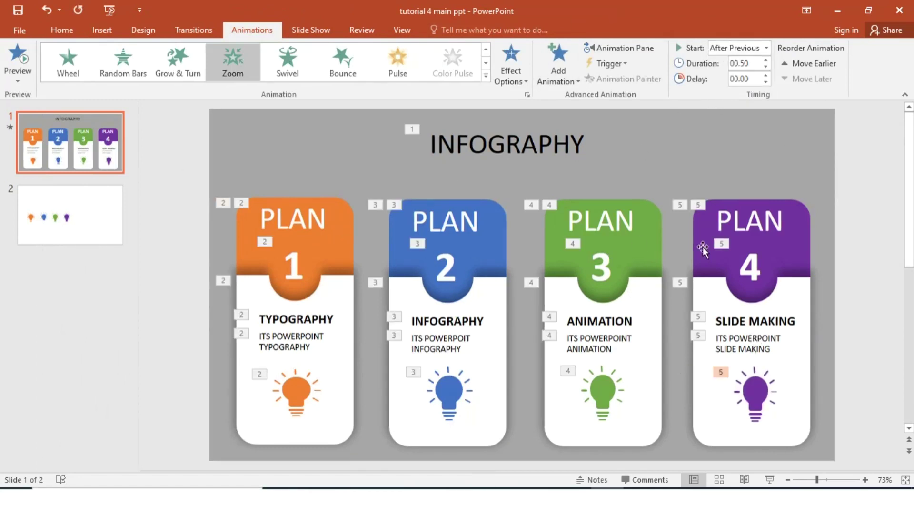
click(768, 484)
Set the lower bodies of cards PLAN 1–4 to start After Previous, then replay the slide show
click(347, 358)
click(767, 48)
click(735, 88)
click(497, 368)
click(767, 48)
click(735, 88)
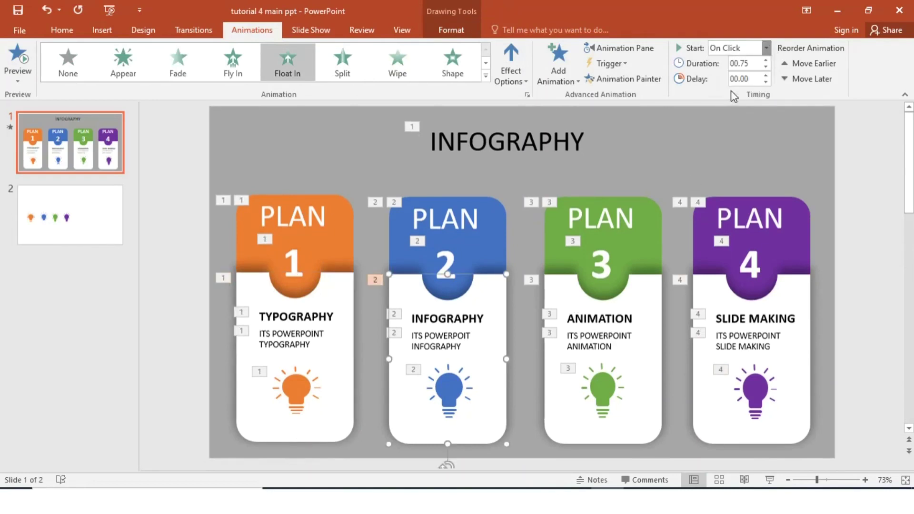
click(654, 368)
click(767, 48)
click(736, 89)
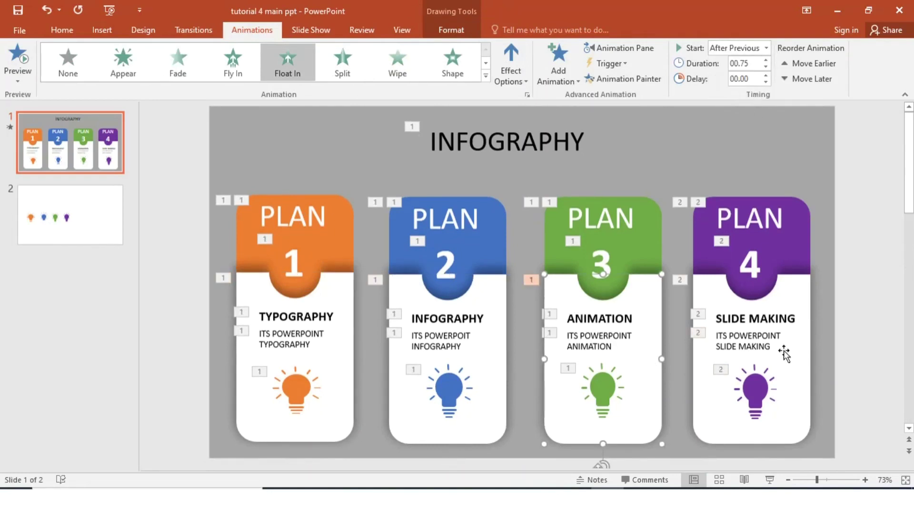
click(786, 351)
click(766, 48)
click(754, 90)
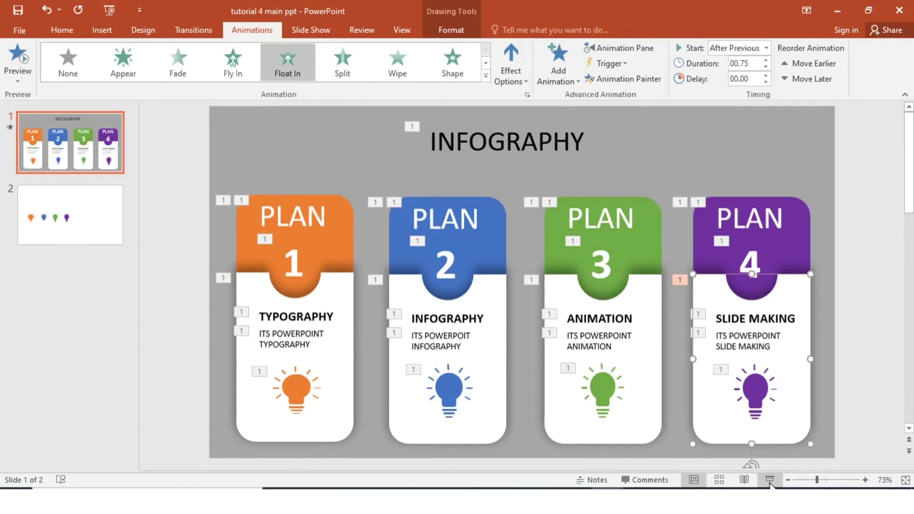
click(770, 480)
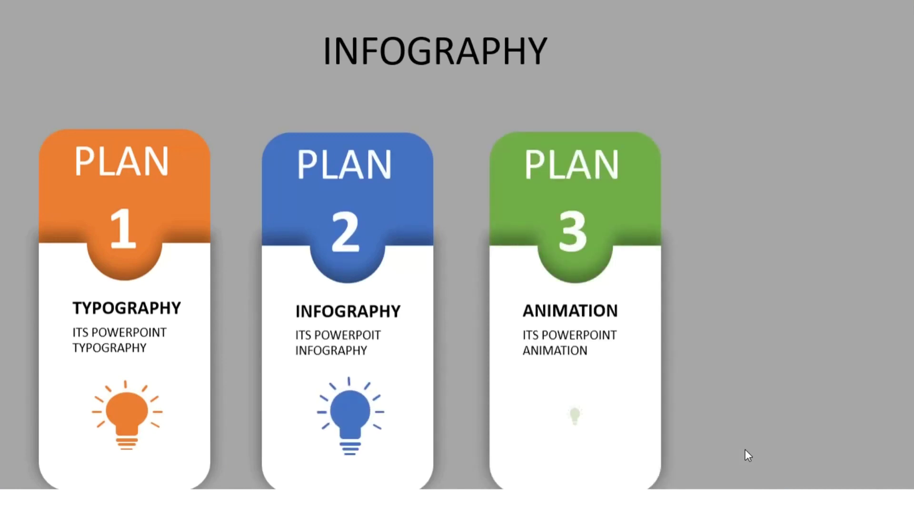
Click through the slide show preview to its end and exit back to Normal view
click(749, 455)
click(745, 449)
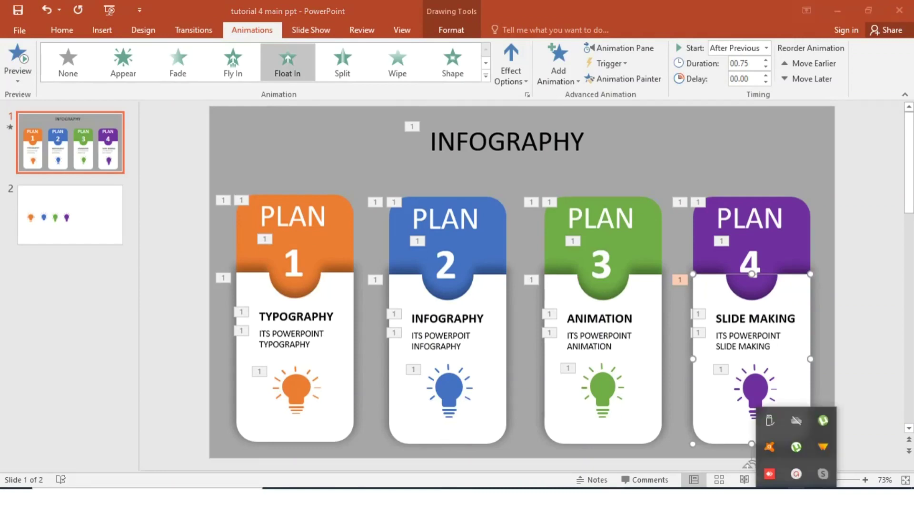
click(796, 474)
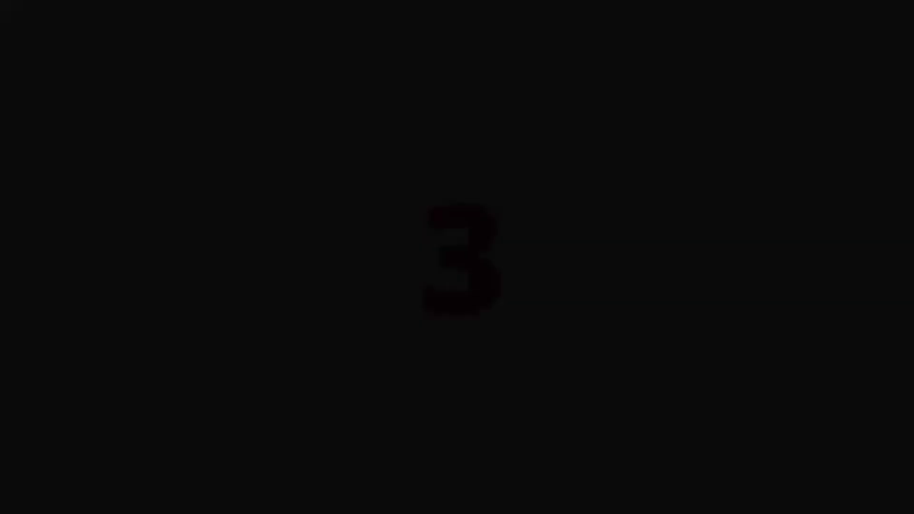